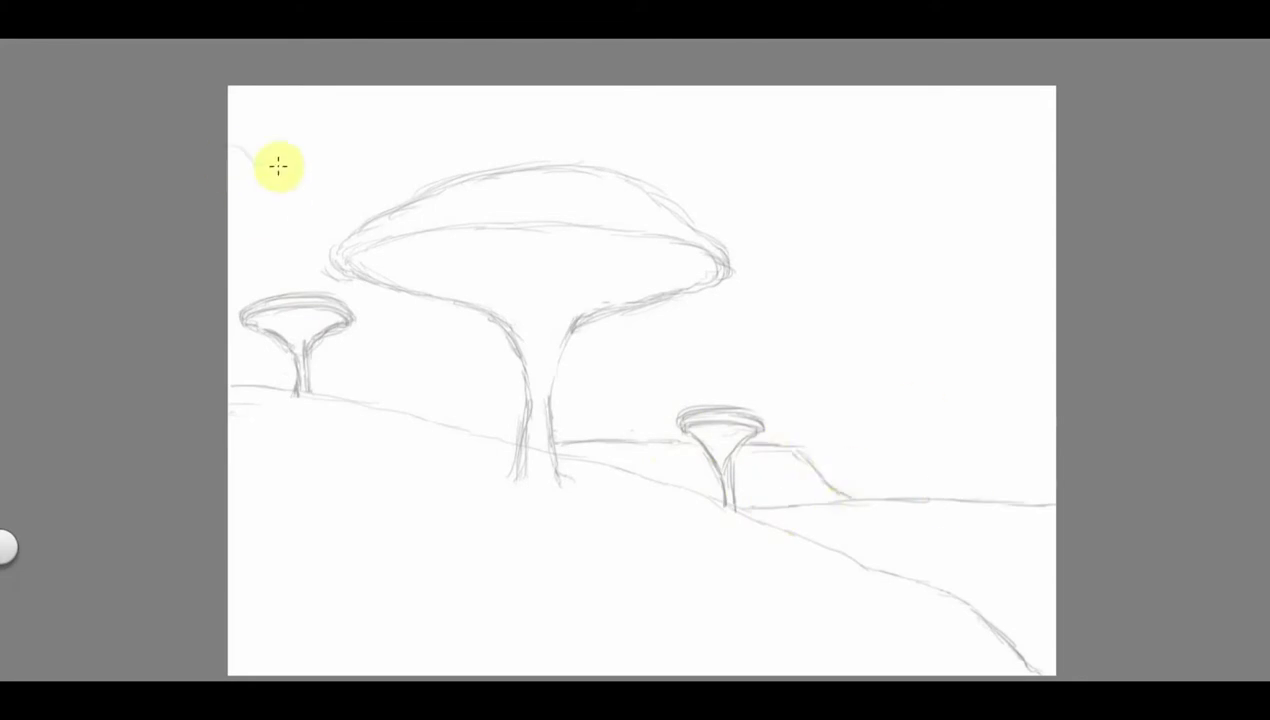
Sketch clouds, a distant ridge, ground contours, bushes and foreground rocks around the three trees
left_click_drag(465, 600, 392, 596)
mouse_move(836, 498)
left_mouse_down()
mouse_move(920, 549)
mouse_move(971, 556)
mouse_move(888, 539)
mouse_move(970, 648)
mouse_move(1021, 629)
mouse_move(640, 598)
mouse_move(596, 615)
mouse_move(813, 593)
left_mouse_up()
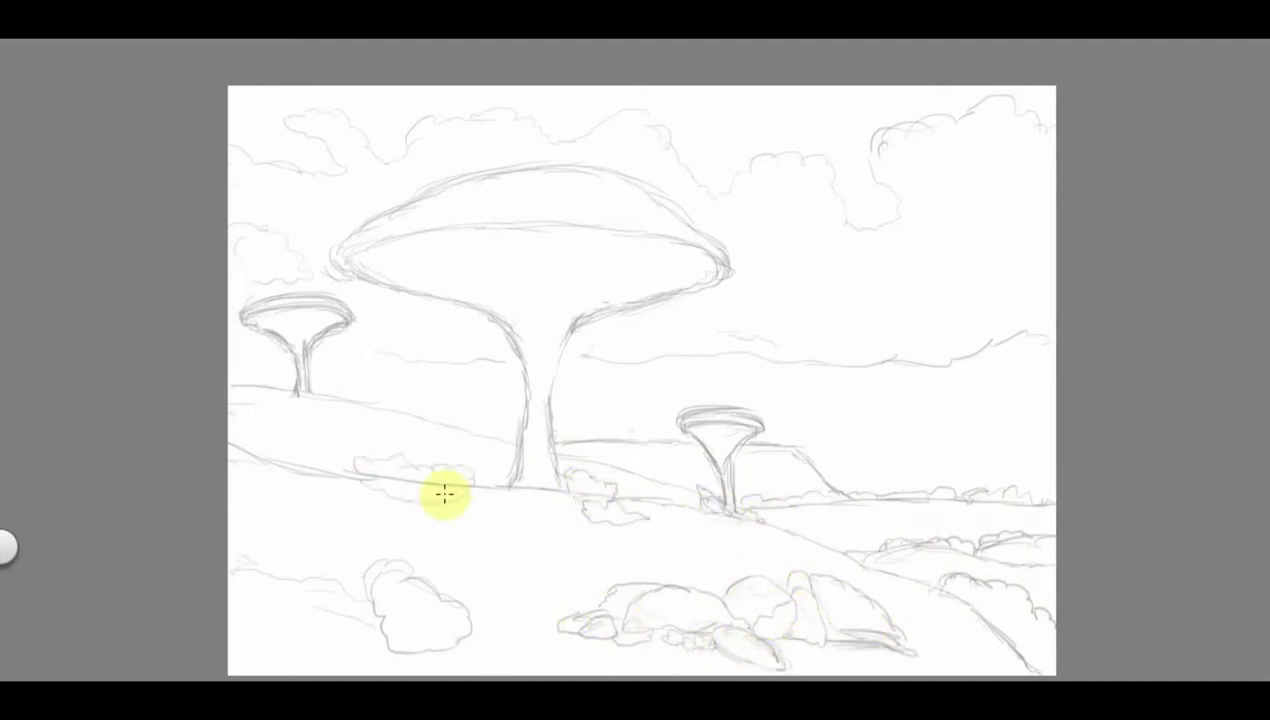
left_click_drag(369, 462, 458, 350)
Sketch twisting branches beneath all three tree canopies, and add trunk lines and foliage contours to the large tree
mouse_move(534, 455)
left_mouse_down()
mouse_move(558, 366)
mouse_move(471, 237)
left_mouse_up()
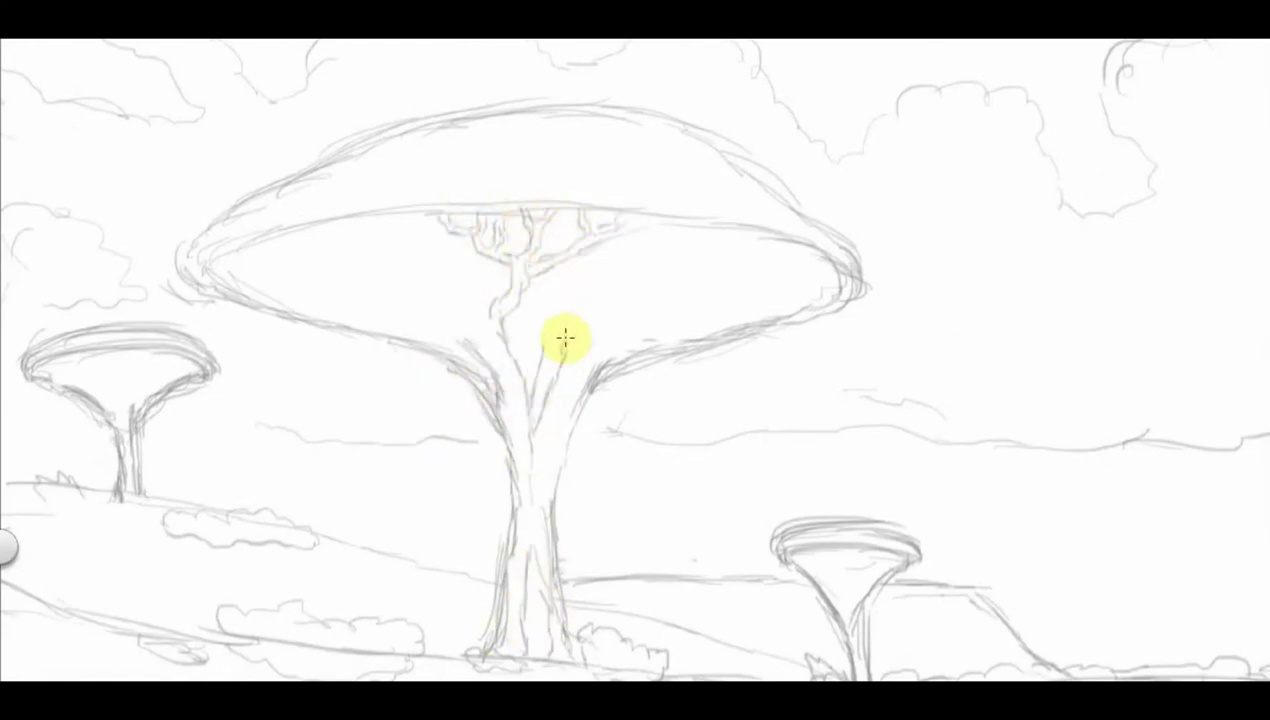
mouse_move(420, 316)
left_mouse_down()
mouse_move(484, 327)
mouse_move(442, 264)
left_mouse_up()
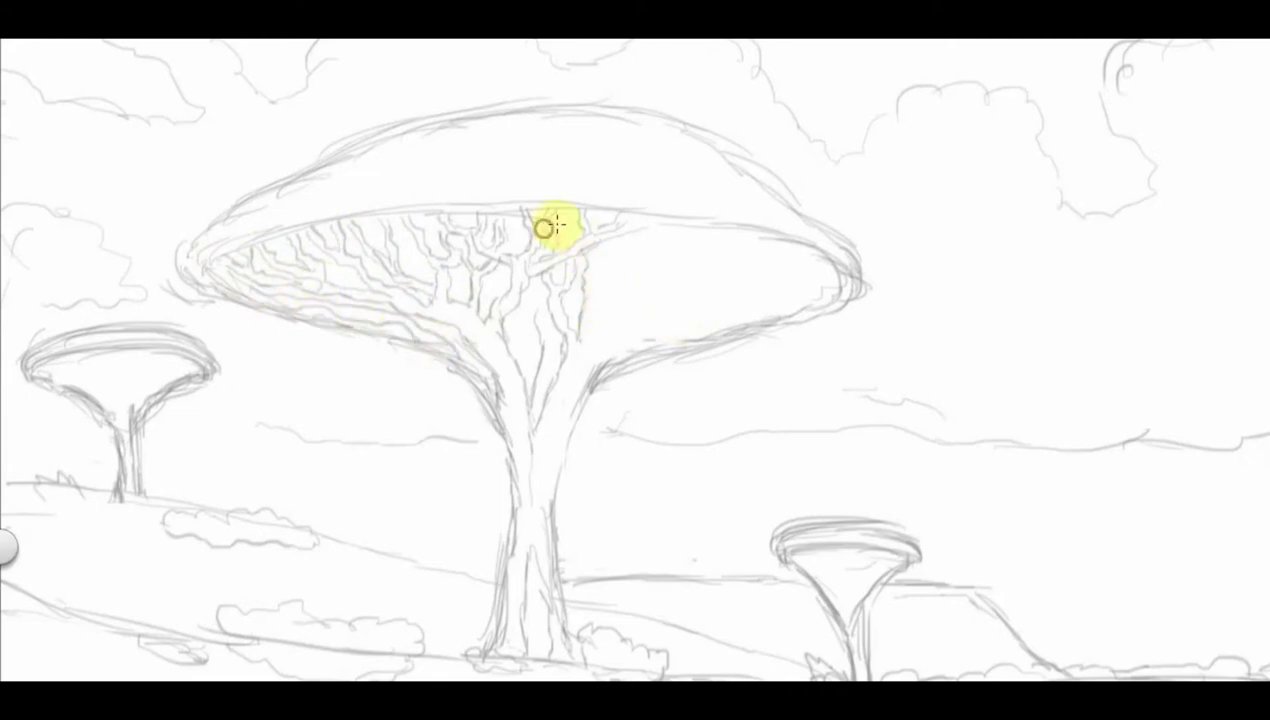
left_click_drag(601, 350, 624, 260)
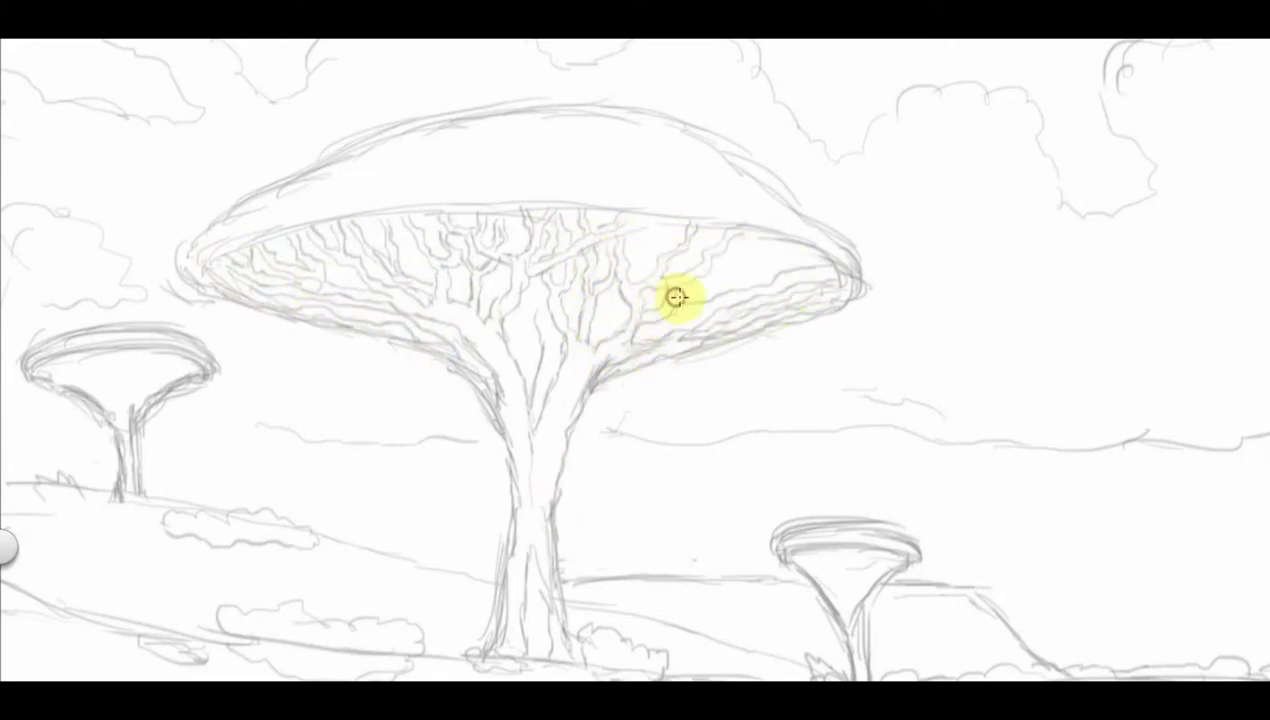
mouse_move(203, 256)
left_mouse_down()
mouse_move(595, 170)
mouse_move(790, 185)
left_mouse_up()
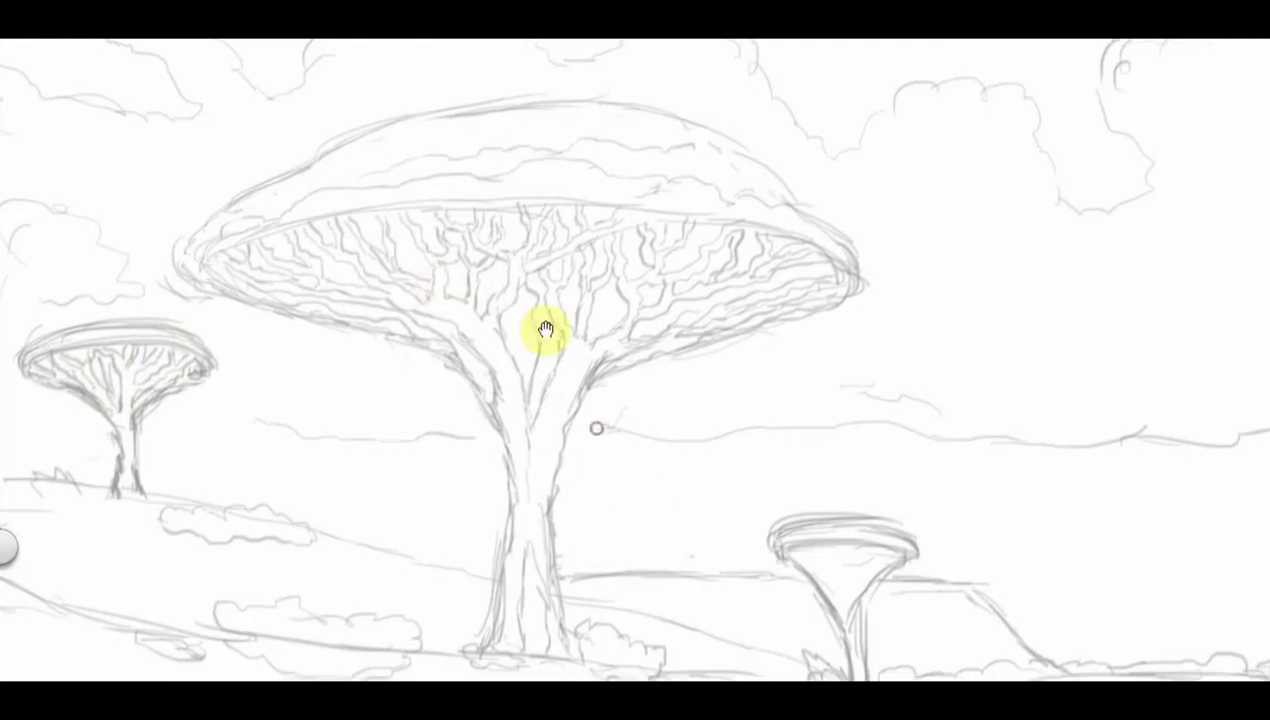
scroll(640, 338, "down", 5)
scroll(640, 338, "right", 3)
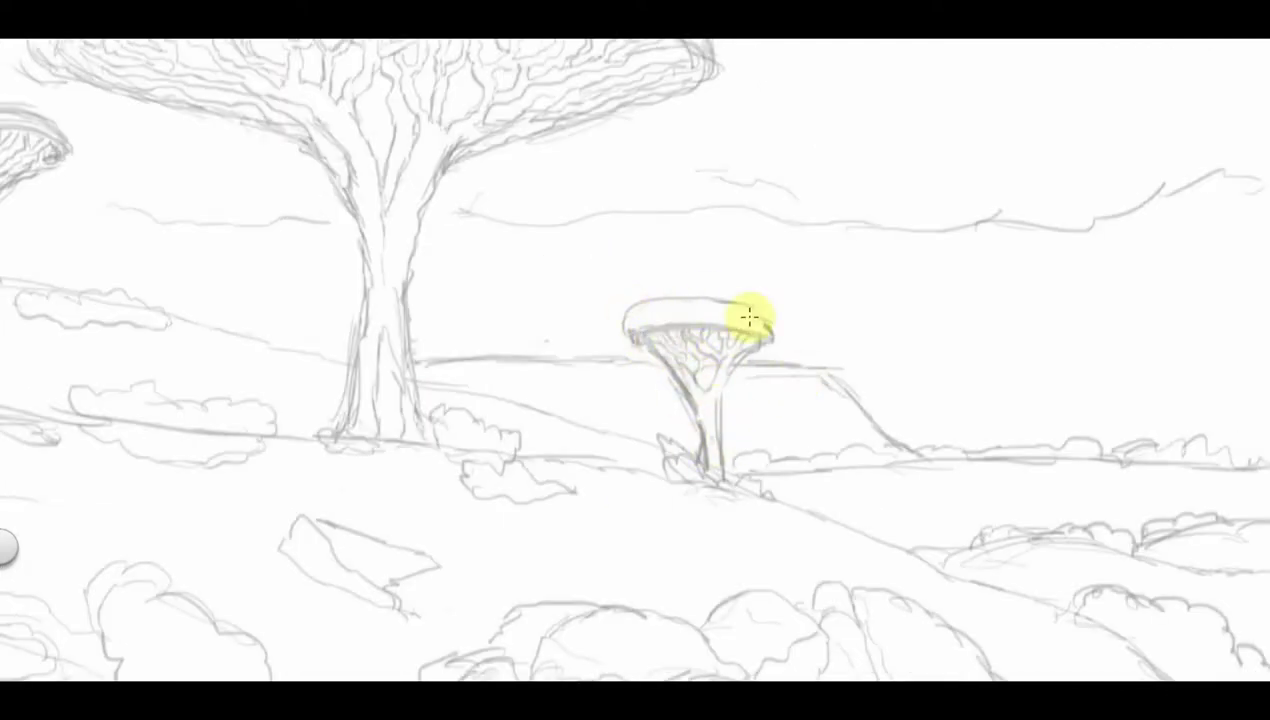
Paint the hillside and the plain sandy yellow on the color layer
scroll(750, 316, "down", 3)
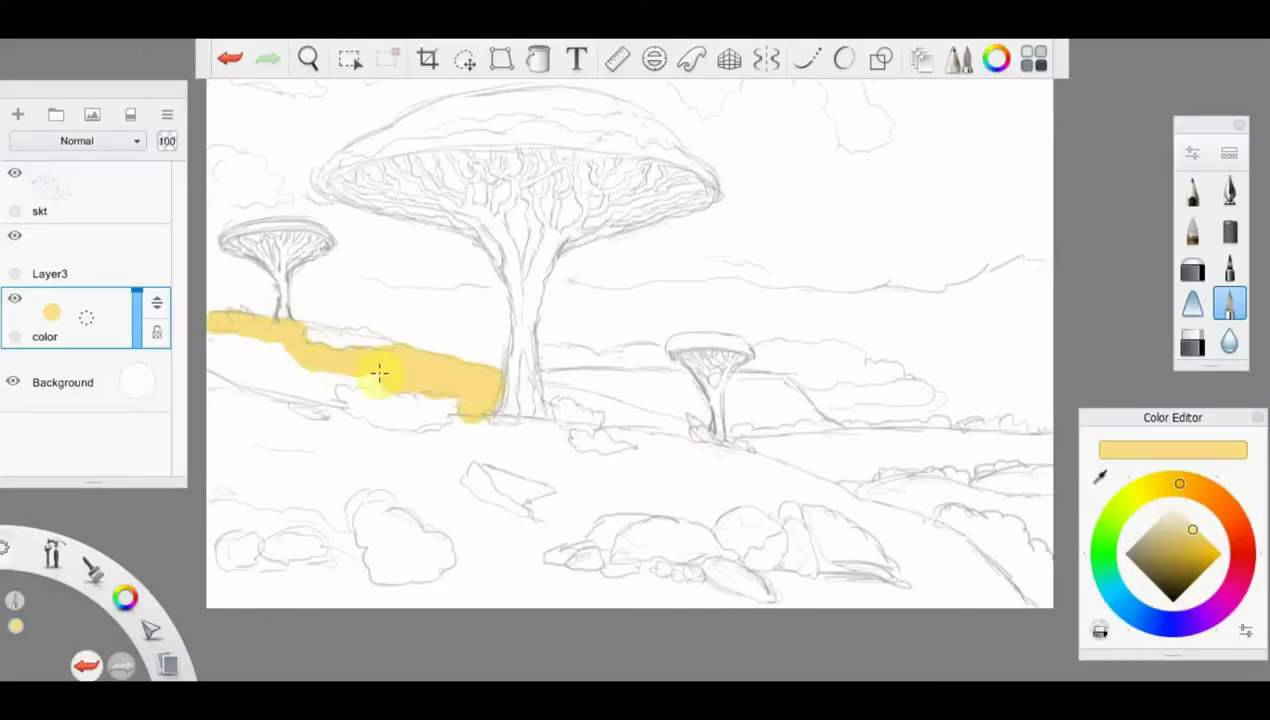
mouse_move(377, 369)
left_mouse_down()
mouse_move(235, 587)
mouse_move(886, 457)
mouse_move(845, 371)
left_mouse_up()
Choose an olive green and paint the tree canopies with it
left_click(1119, 510)
mouse_move(1194, 540)
left_mouse_down()
mouse_move(1205, 596)
mouse_move(1187, 578)
left_mouse_up()
mouse_move(463, 141)
left_mouse_down()
mouse_move(317, 187)
mouse_move(615, 105)
left_mouse_up()
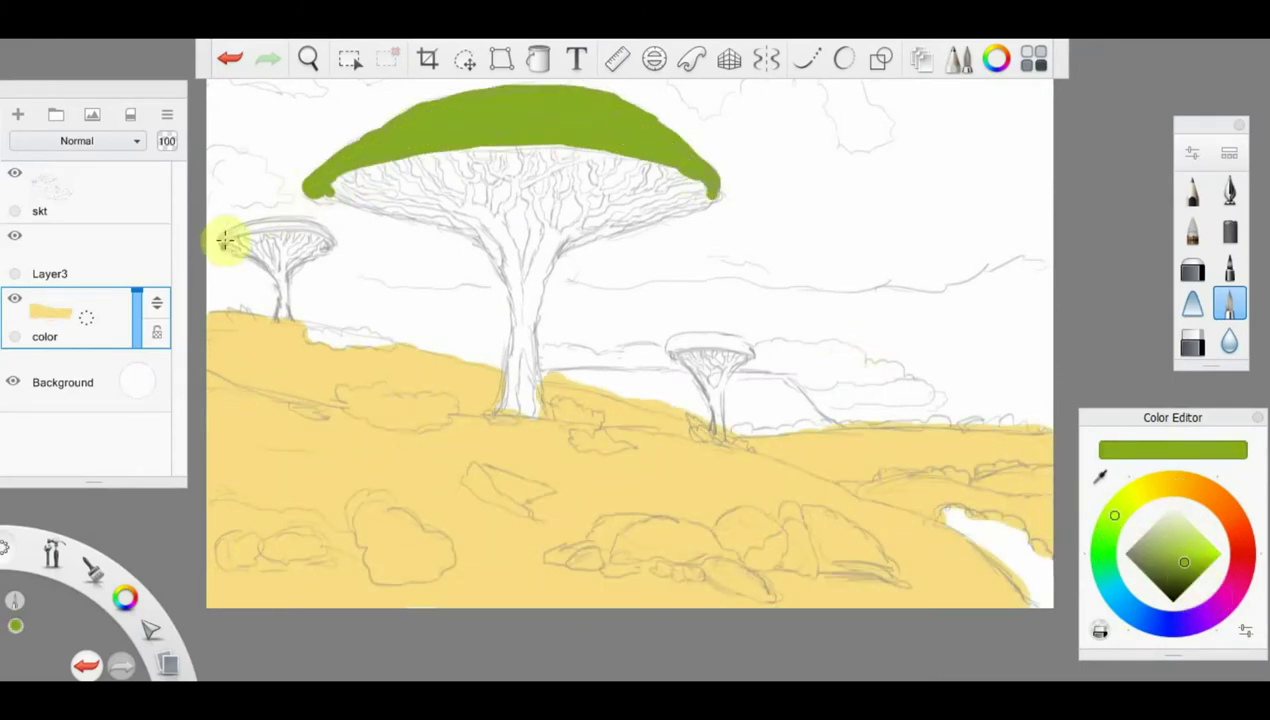
Paint the bushes on the hillside, along the horizon and on the lower slope in the same green
left_click_drag(982, 526, 1020, 543)
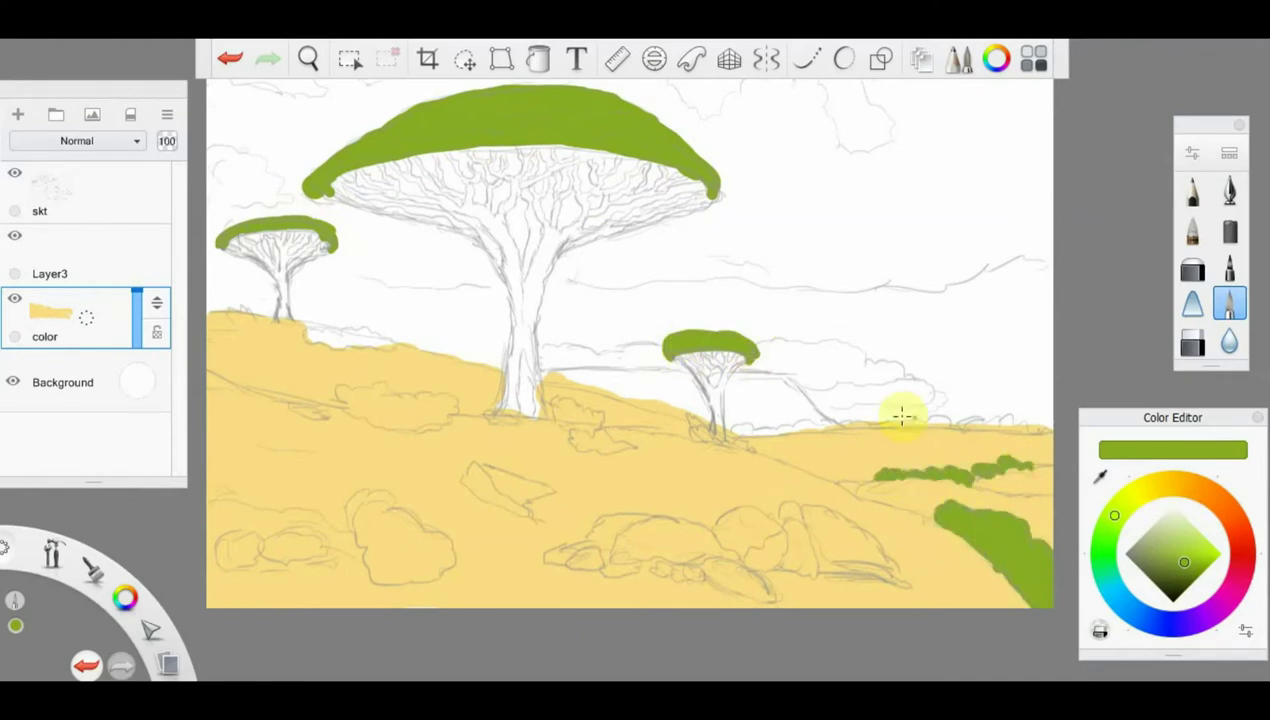
left_click_drag(1006, 460, 1030, 464)
left_click_drag(733, 431, 1016, 423)
left_click_drag(426, 398, 455, 410)
left_click_drag(396, 344, 303, 340)
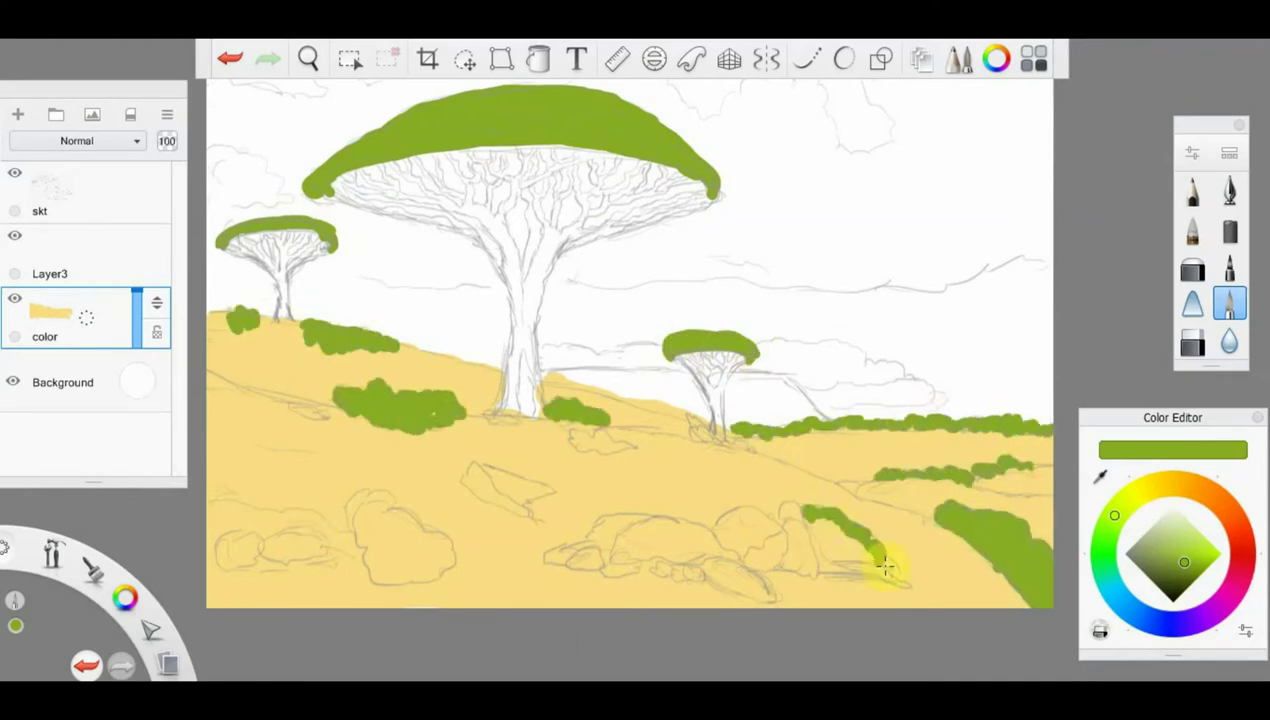
Paint the foreground rocks and the three tree trunks in light greys
key("e")
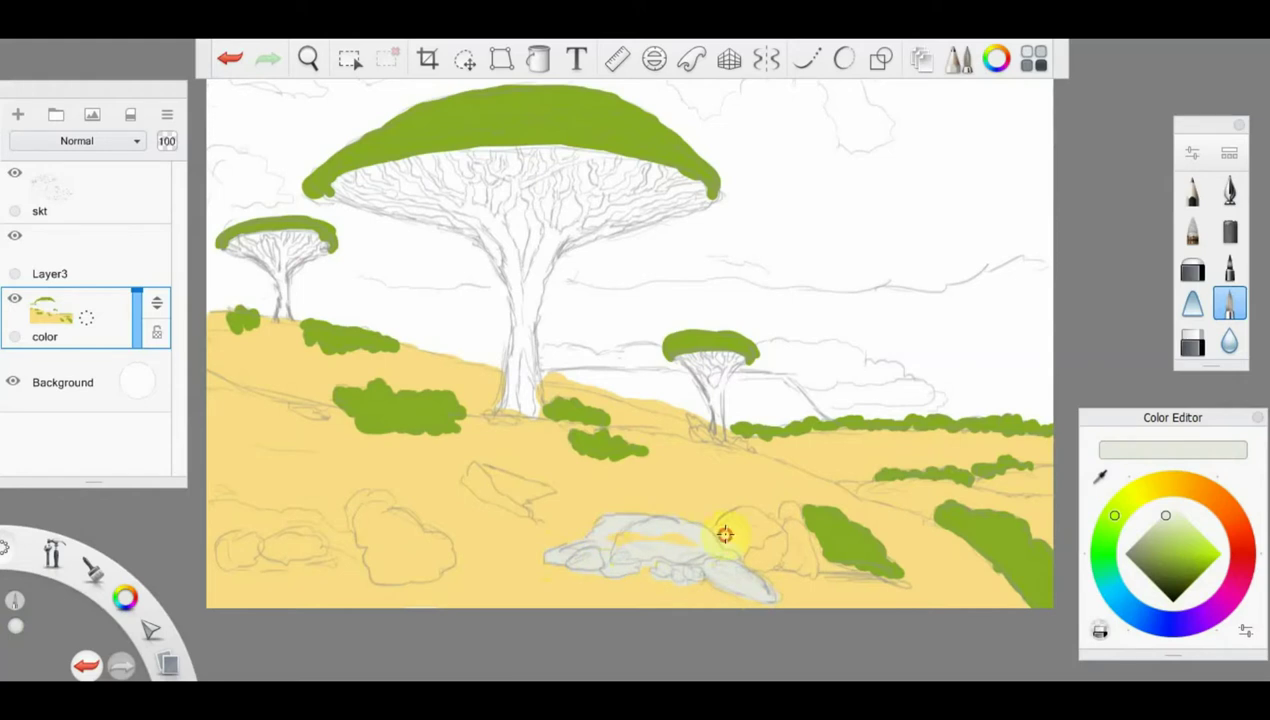
left_click_drag(357, 493, 440, 565)
left_click_drag(222, 550, 370, 543)
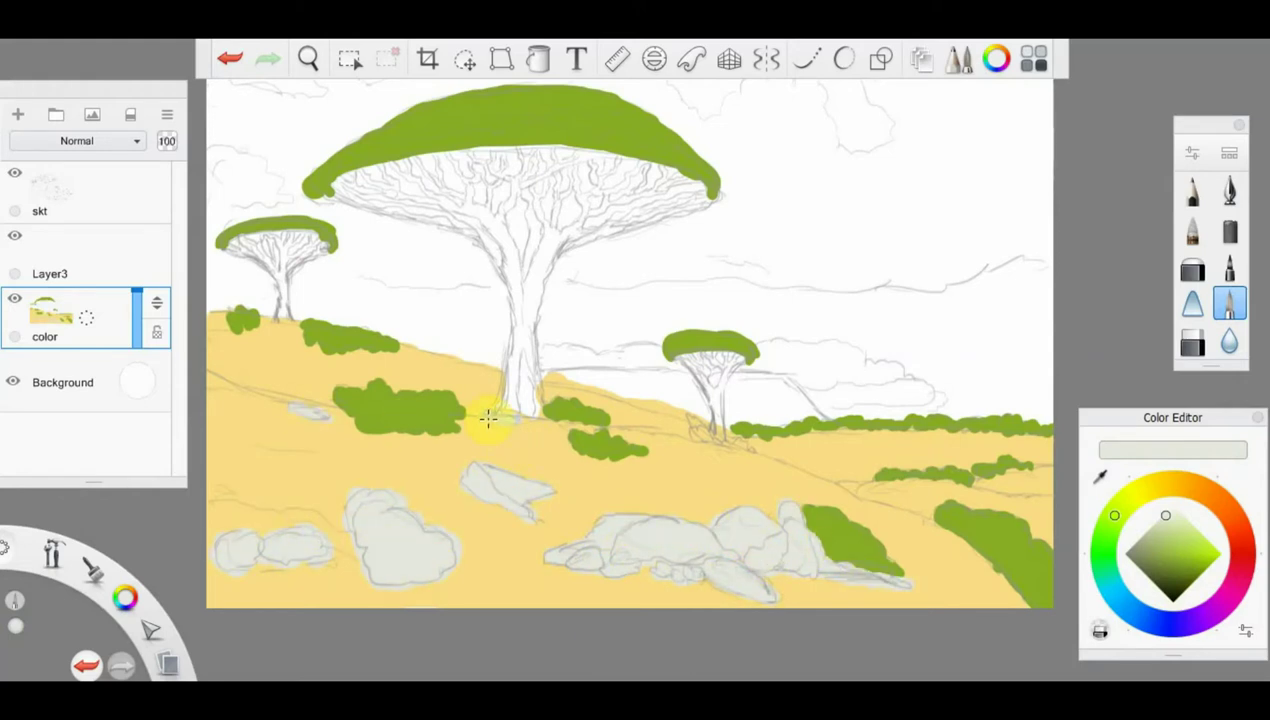
left_click(600, 440, "alt")
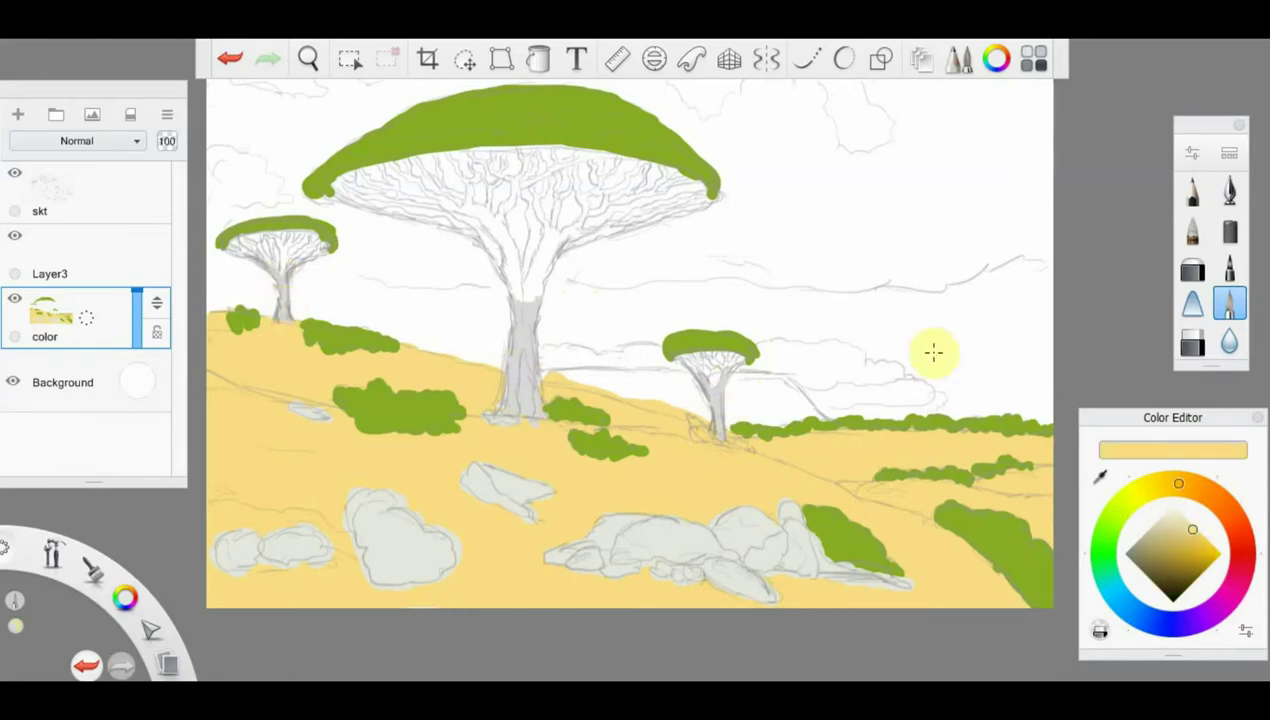
Choose a warm orange and paint the large tree's upper trunk and its spreading branches
left_click(1198, 488)
left_click(1195, 548)
scroll(695, 365, "up", 3)
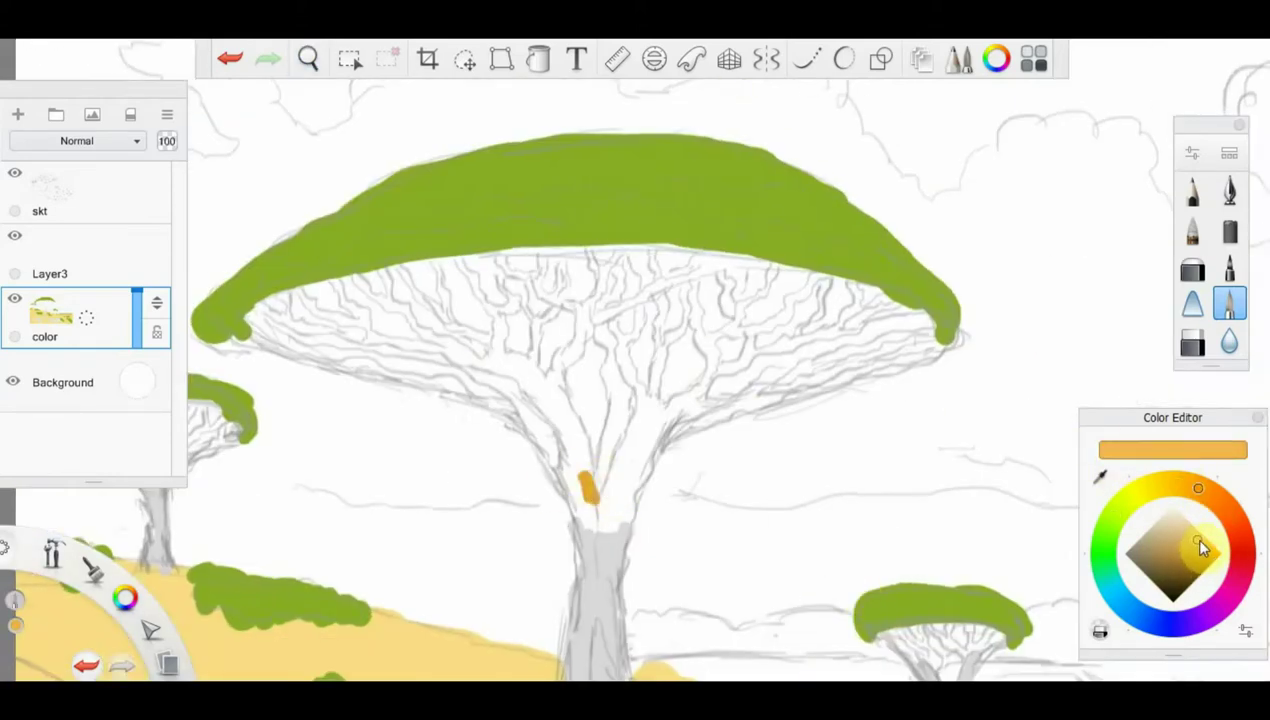
left_click_drag(615, 488, 535, 393)
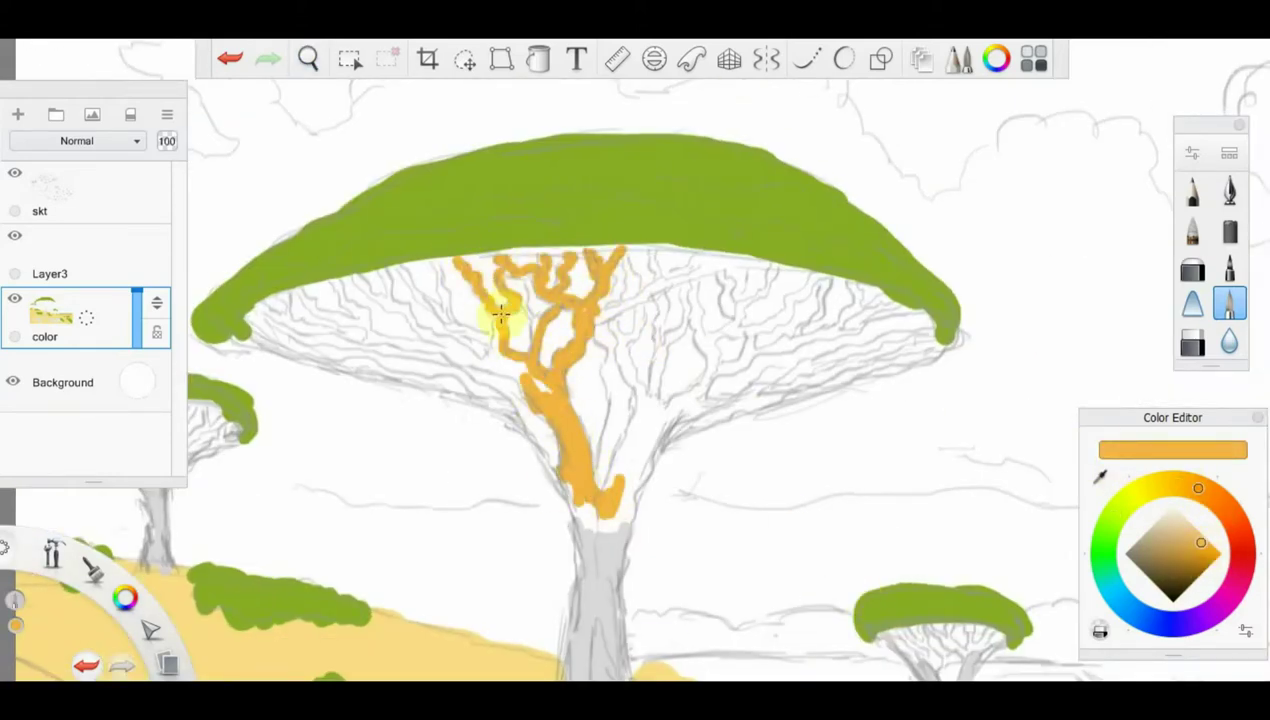
left_click_drag(630, 376, 681, 294)
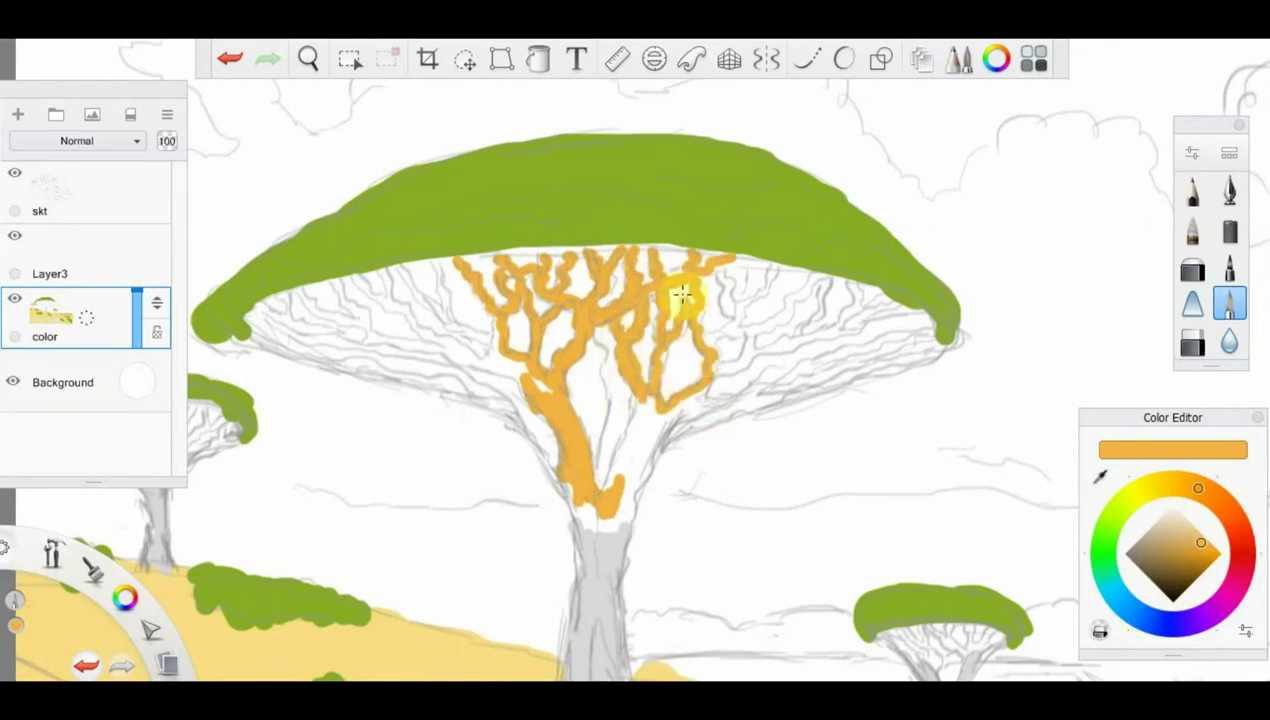
mouse_move(800, 335)
left_mouse_down()
mouse_move(913, 349)
mouse_move(639, 480)
mouse_move(662, 431)
mouse_move(616, 376)
left_mouse_up()
left_click_drag(395, 340, 406, 310)
mouse_move(572, 484)
left_mouse_down()
mouse_move(305, 328)
mouse_move(560, 457)
mouse_move(645, 460)
mouse_move(654, 418)
mouse_move(587, 509)
mouse_move(538, 385)
mouse_move(629, 457)
mouse_move(597, 372)
left_mouse_up()
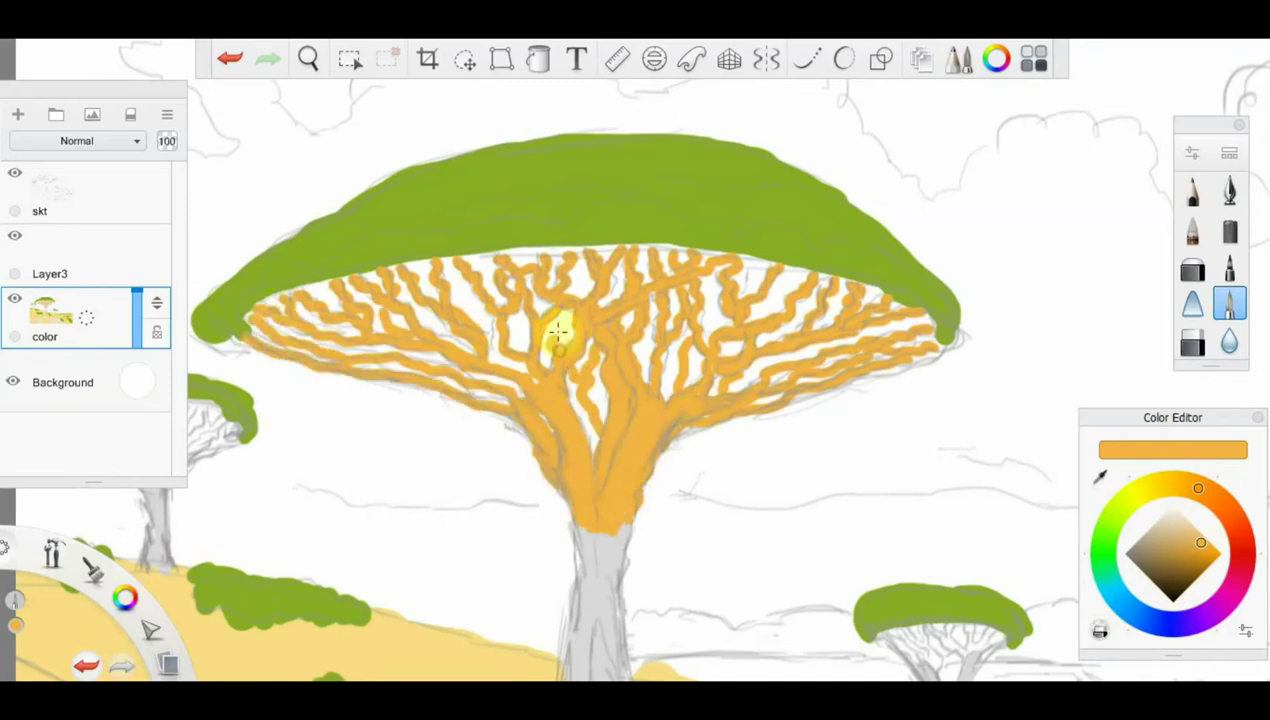
Paint the branches of the two smaller trees in the same orange
key("space")
left_click_drag(751, 445, 717, 482)
mouse_move(524, 383)
left_mouse_down()
mouse_move(576, 241)
mouse_move(493, 285)
mouse_move(370, 300)
left_mouse_up()
mouse_move(867, 335)
left_mouse_down()
mouse_move(720, 439)
mouse_move(700, 330)
left_mouse_up()
mouse_move(700, 300)
left_mouse_down()
mouse_move(672, 332)
mouse_move(519, 295)
mouse_move(651, 430)
left_mouse_up()
Sample the foliage green and paint a low bush at the base of the small tree near the distant hill
left_click(690, 520, "alt")
mouse_move(560, 480)
left_mouse_down()
mouse_move(595, 539)
mouse_move(760, 560)
left_mouse_up()
key("space")
mouse_move(814, 414)
left_mouse_down()
mouse_move(652, 527)
mouse_move(619, 110)
left_mouse_up()
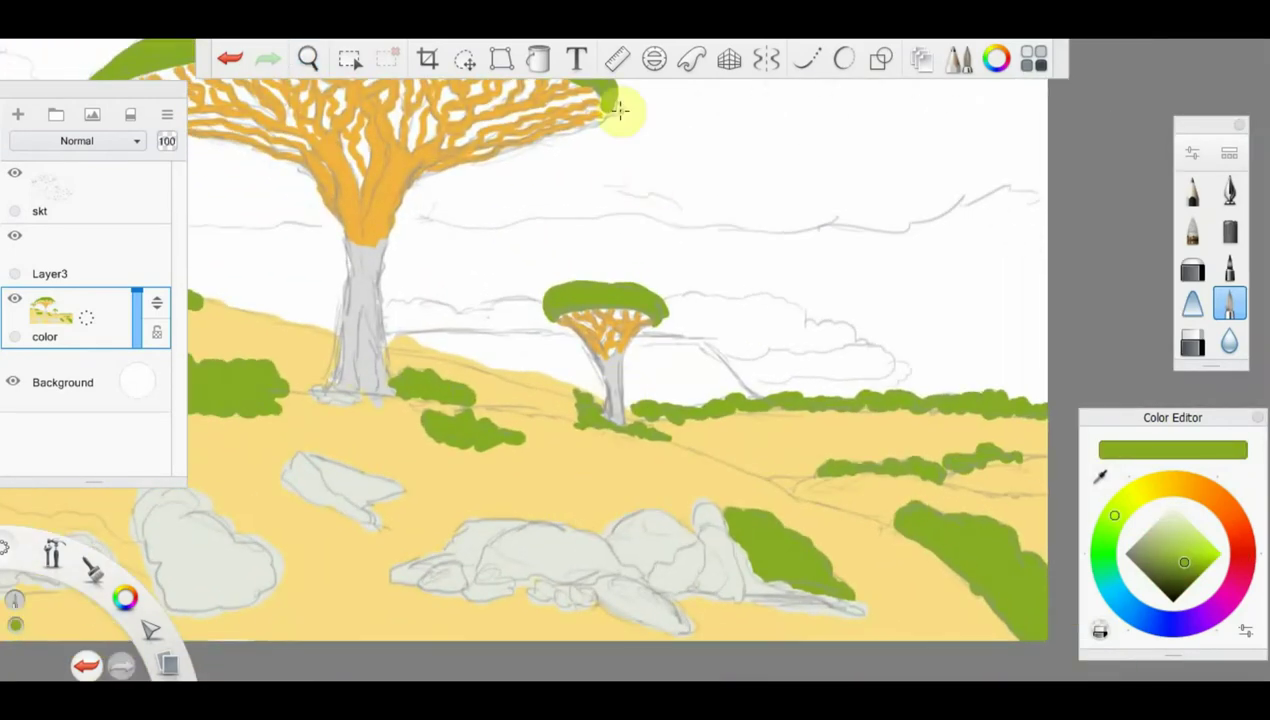
Choose a muted green and paint the flat-topped distant hill behind the small tree
left_click(1105, 539)
mouse_move(490, 344)
left_mouse_down()
mouse_move(600, 362)
mouse_move(638, 405)
mouse_move(675, 371)
mouse_move(724, 551)
left_mouse_up()
key("space")
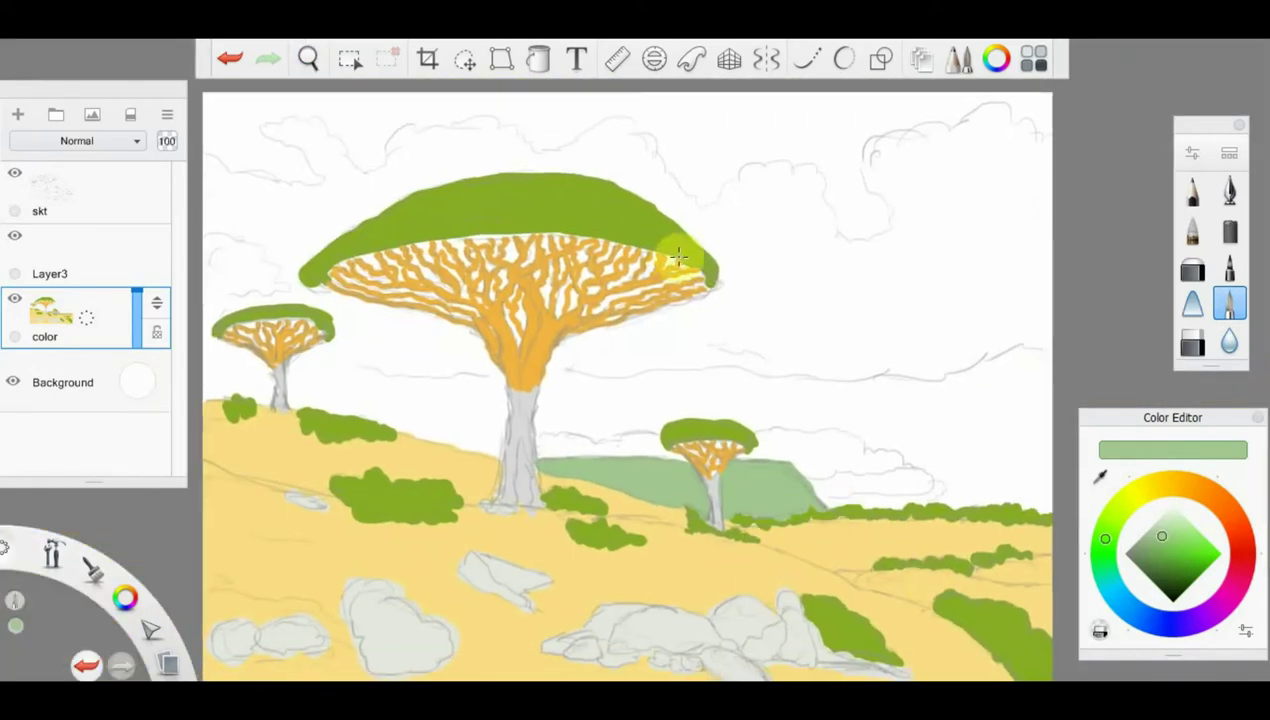
Paint a pale blue border of sky around the large tree's canopy and trunk, closing the gaps along its outline
left_click(722, 313, "alt")
mouse_move(545, 462)
left_mouse_down()
mouse_move(626, 330)
mouse_move(765, 268)
left_mouse_up()
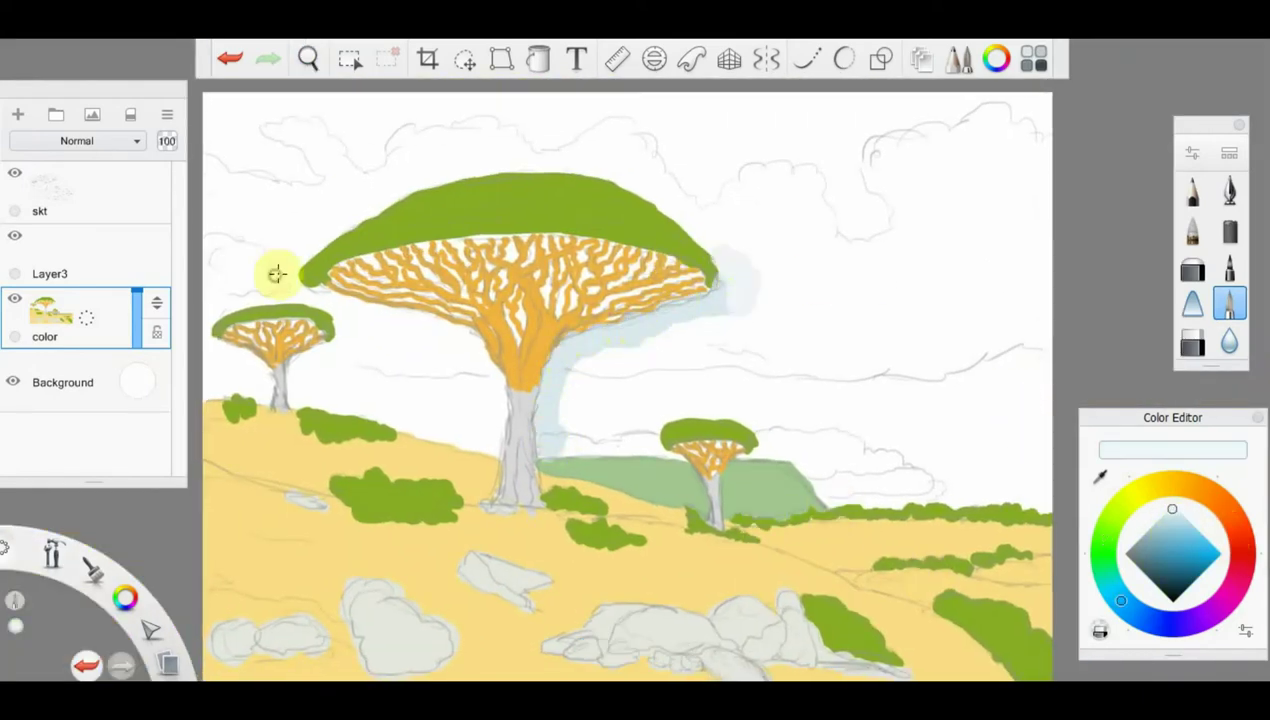
left_click_drag(278, 270, 385, 185)
key("space")
left_click_drag(610, 595, 641, 533)
left_click_drag(480, 230, 940, 376)
left_click_drag(386, 454, 595, 580)
key("space")
left_click_drag(448, 292, 510, 261)
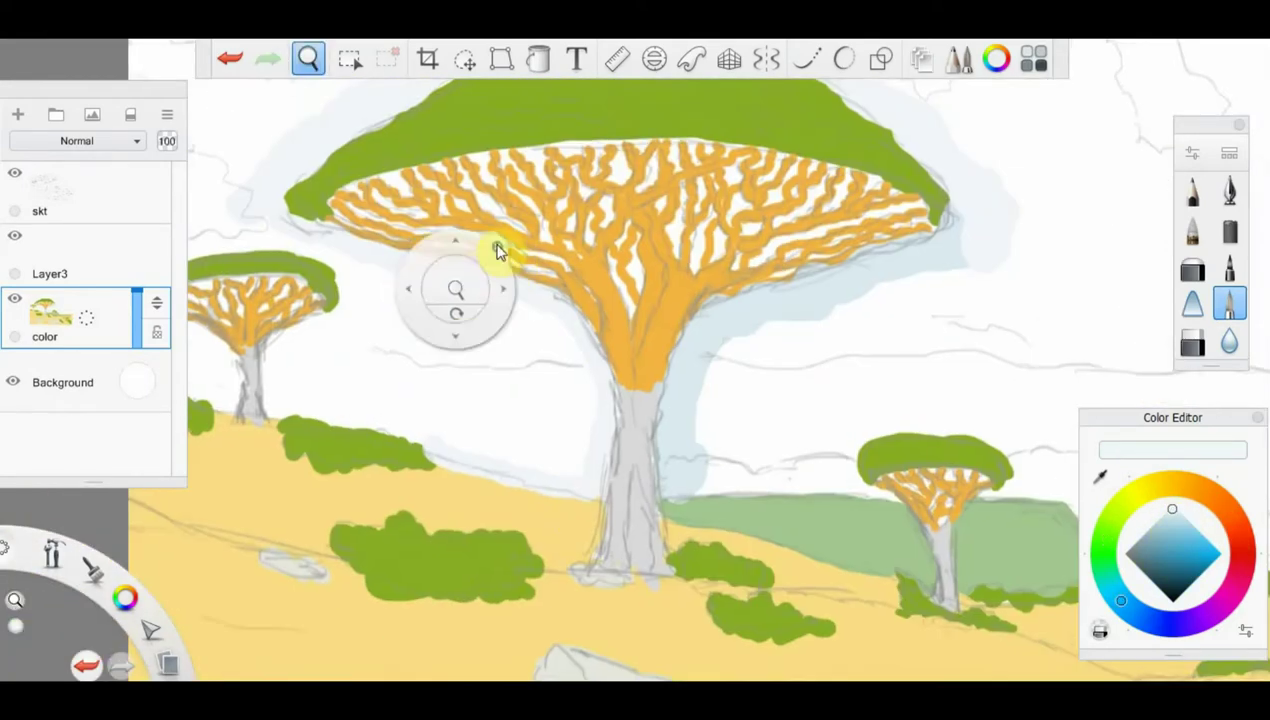
Flood fill the whole sky with a very pale blue using a solid fill
key("space")
left_click_drag(503, 380, 503, 348)
left_click(538, 58)
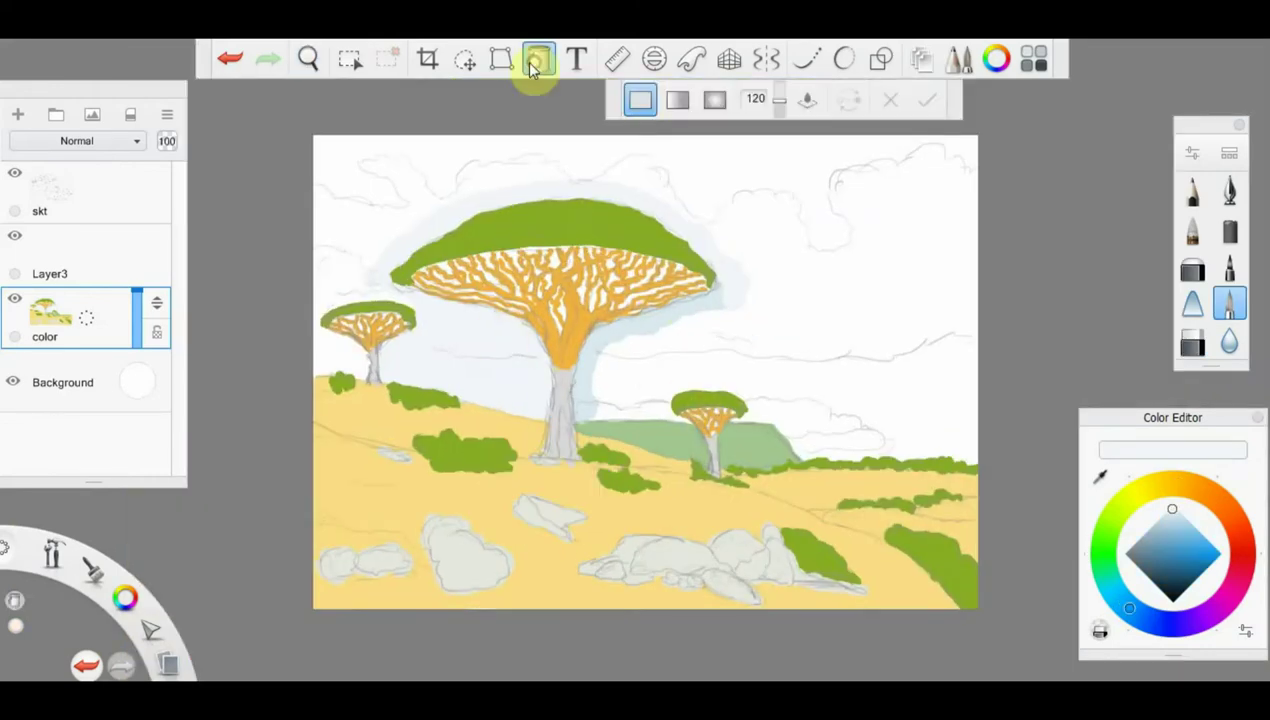
Fill the gaps between the large tree's branches with dark brown
key("space")
left_click_drag(700, 320, 641, 232)
left_click(641, 232)
left_click(780, 255)
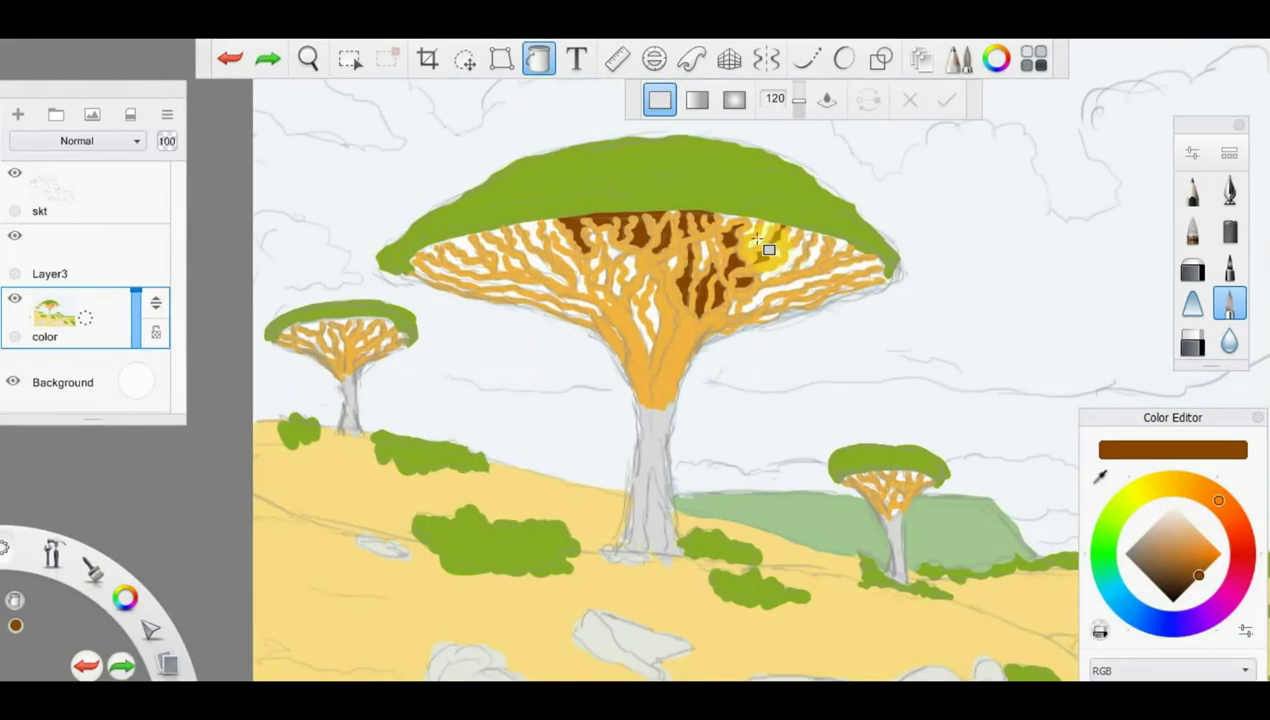
key("space")
left_click_drag(652, 275, 690, 240)
left_click(567, 227)
left_click(470, 200)
left_click(265, 212)
left_click(757, 194)
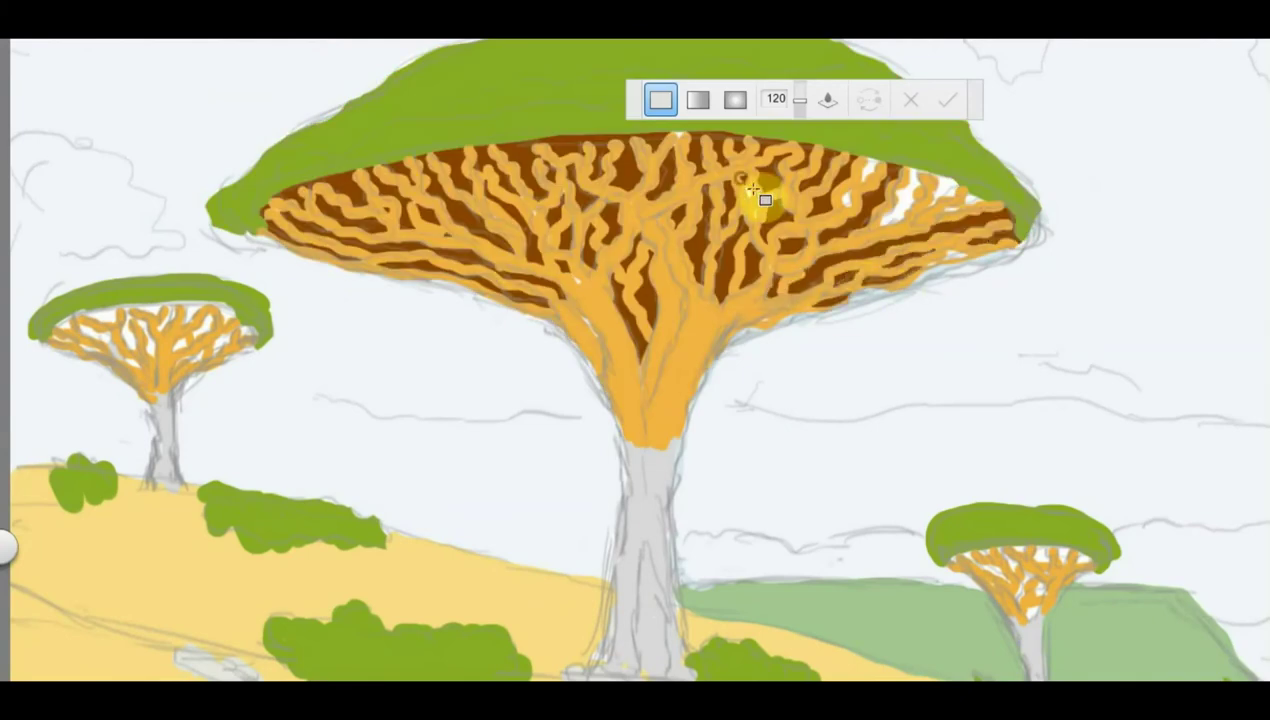
Fill the gaps between the smaller trees' branches with the same dark brown
left_click(131, 366)
key("space")
left_click_drag(556, 386, 530, 420)
Paint the open sky above the cloud outlines in light sky blue
left_click(1192, 525)
key("Tab")
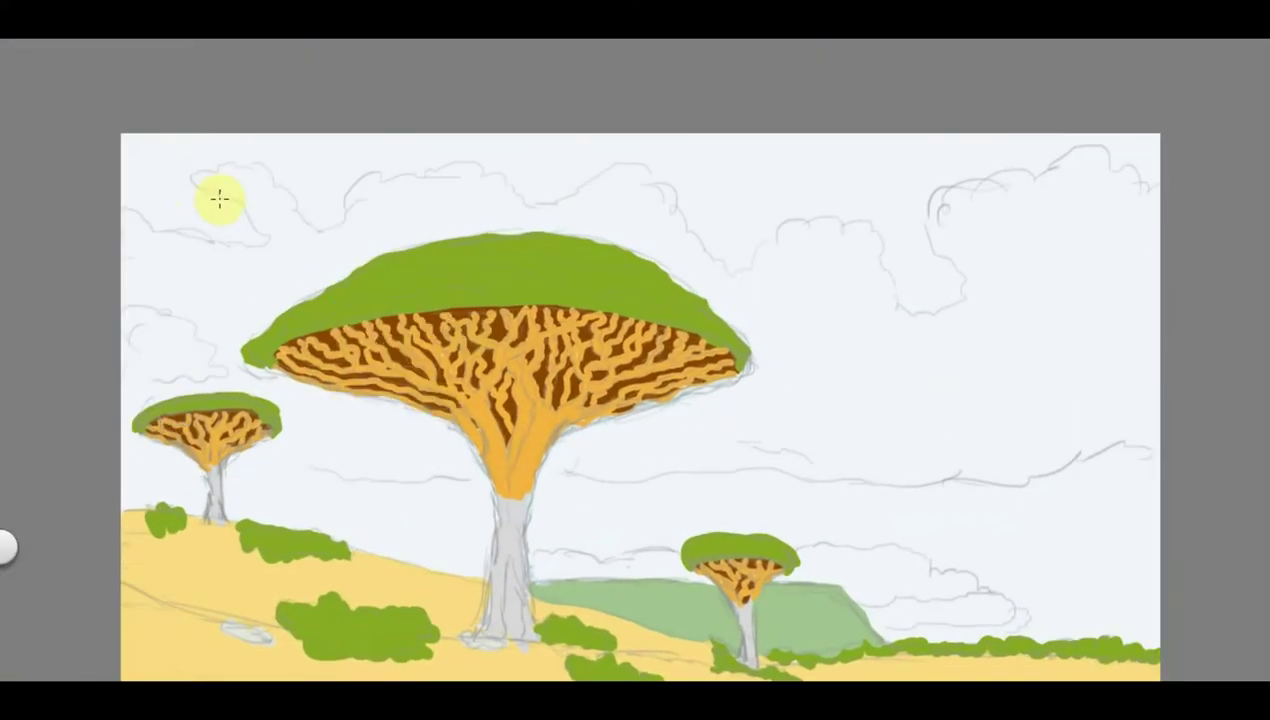
mouse_move(230, 232)
left_mouse_down()
mouse_move(780, 221)
mouse_move(567, 162)
left_mouse_up()
key("Tab")
Sample the dark brown on Layer3 and try a soft shading stroke where the large tree's trunk forks
key("space")
mouse_move(646, 340)
left_mouse_down()
mouse_move(669, 363)
mouse_move(793, 176)
left_mouse_up()
left_click(514, 305, "alt")
key("space")
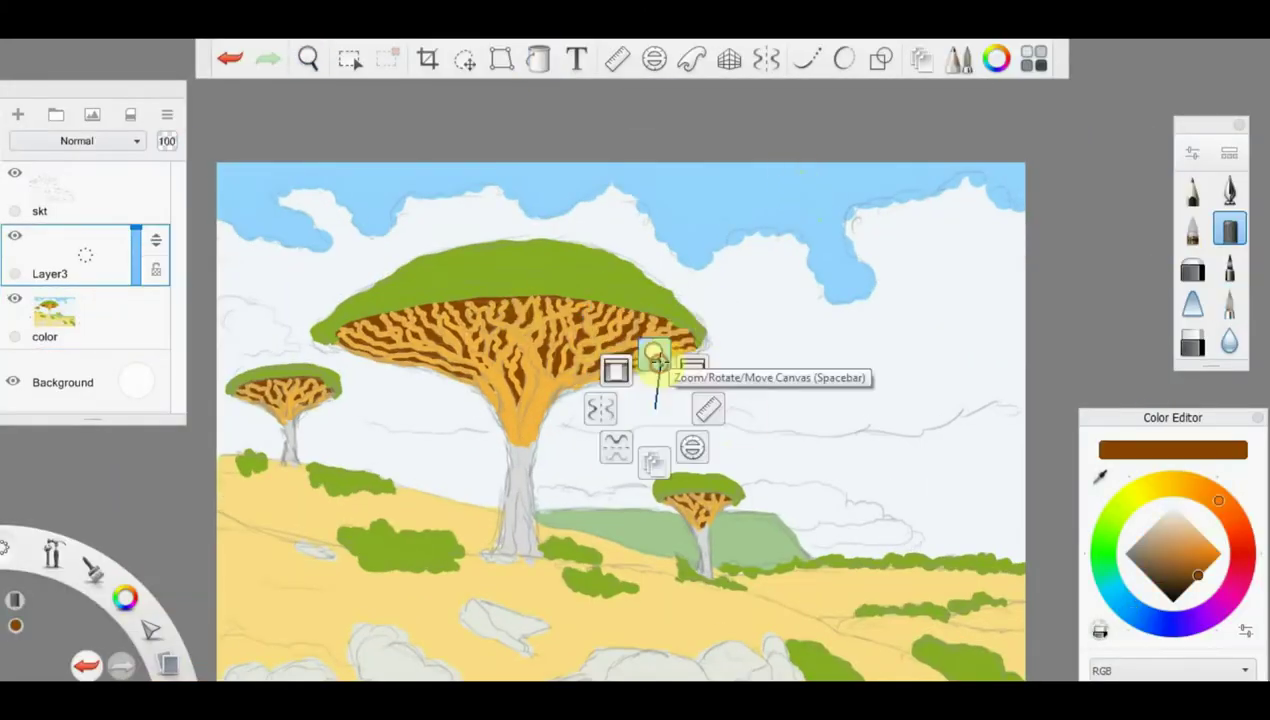
left_click_drag(655, 354, 802, 255)
left_click_drag(751, 459, 751, 424)
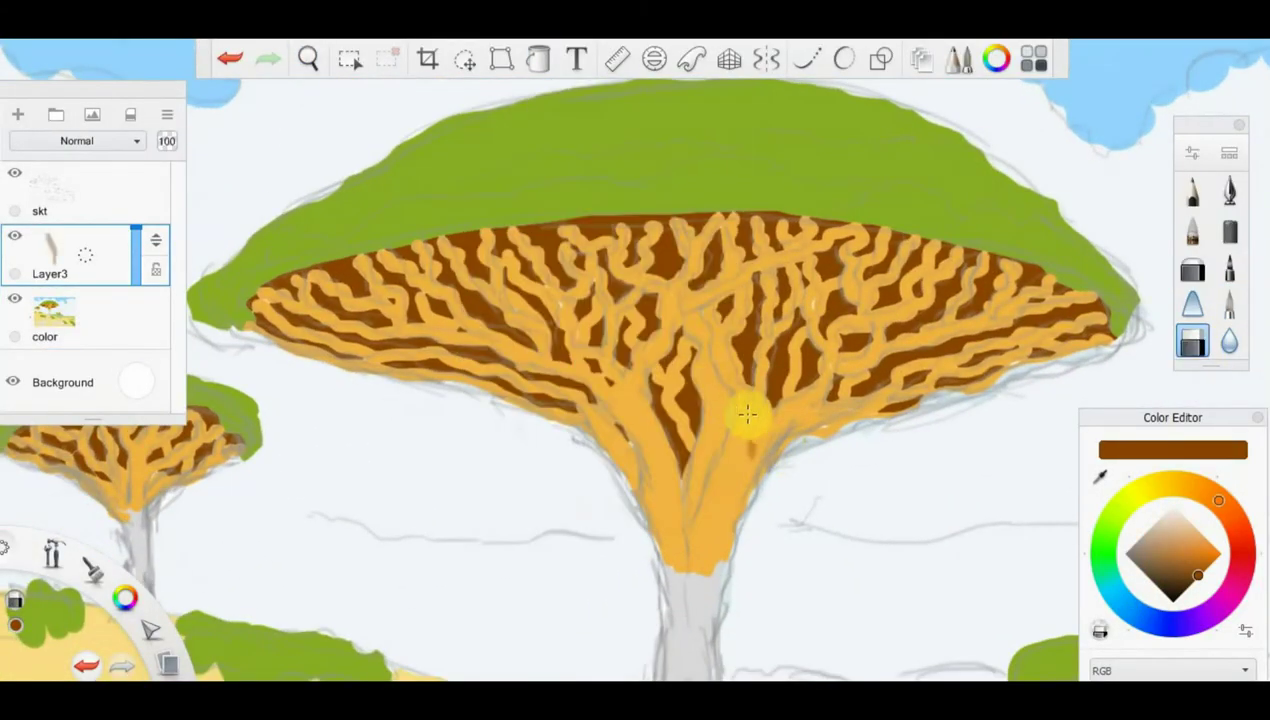
left_click(742, 416, "alt")
Shade the edges of the large tree's branches with soft dark brown on Layer3, checking them with the sketch layer hidden
left_click(646, 236, "alt")
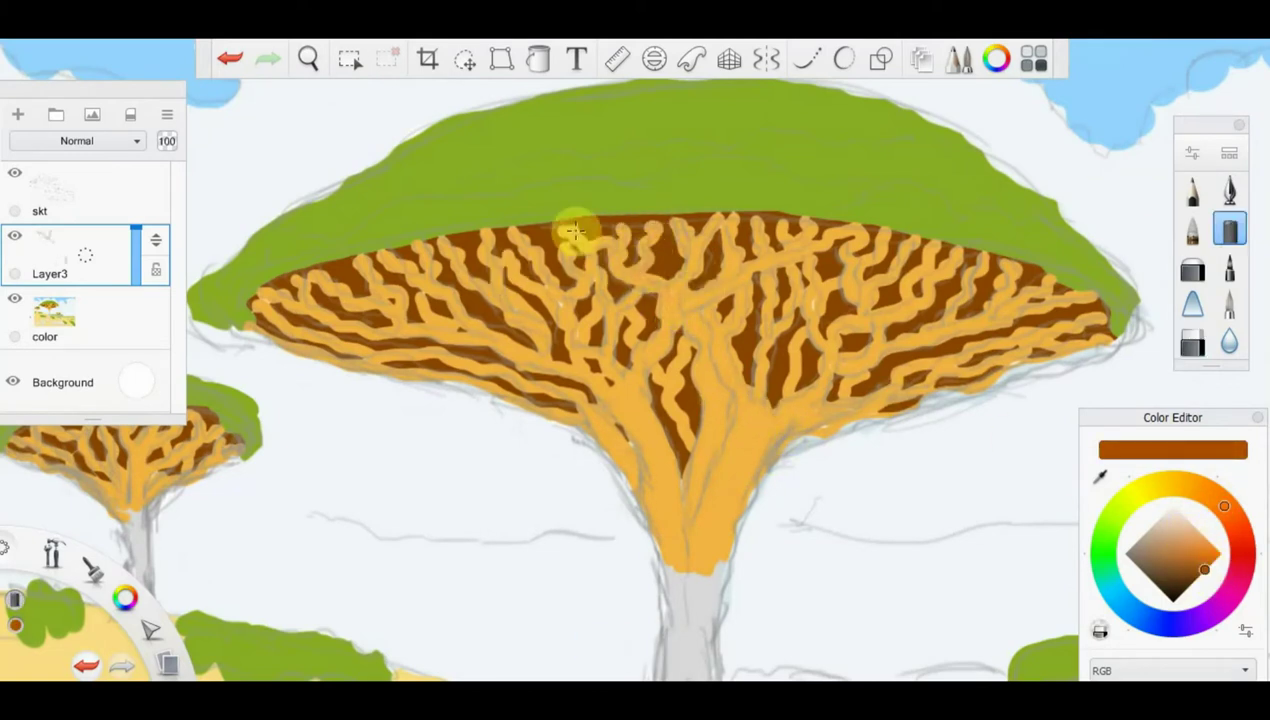
left_click(624, 241, "alt")
left_click_drag(675, 213, 722, 326)
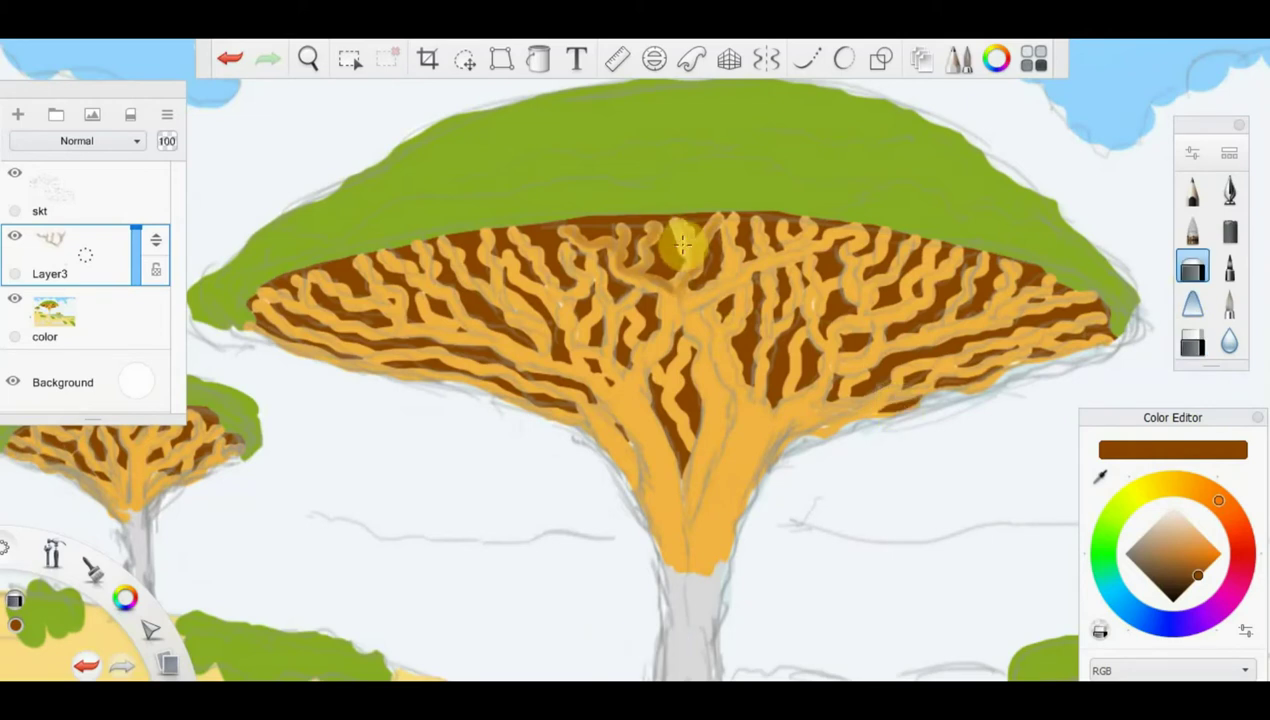
mouse_move(675, 311)
left_mouse_down()
mouse_move(568, 258)
mouse_move(601, 288)
mouse_move(551, 287)
mouse_move(591, 322)
mouse_move(549, 296)
left_mouse_up()
left_click(17, 175)
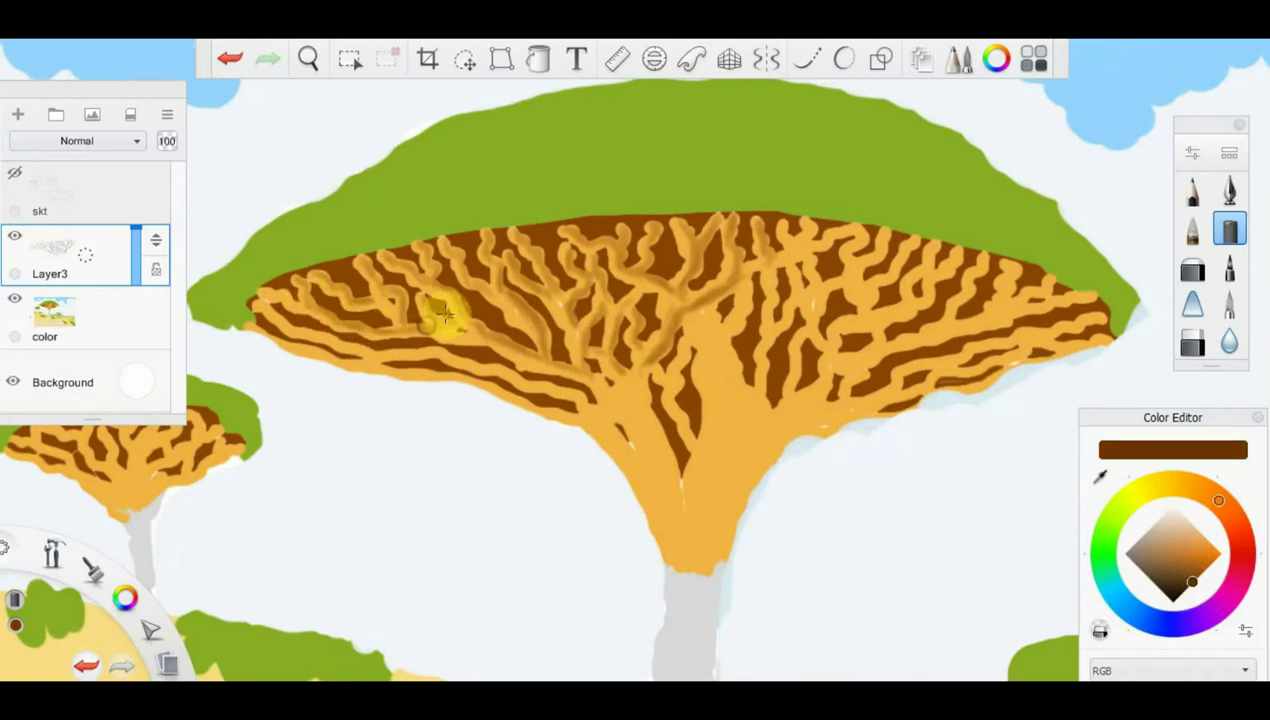
key("ctrl+z")
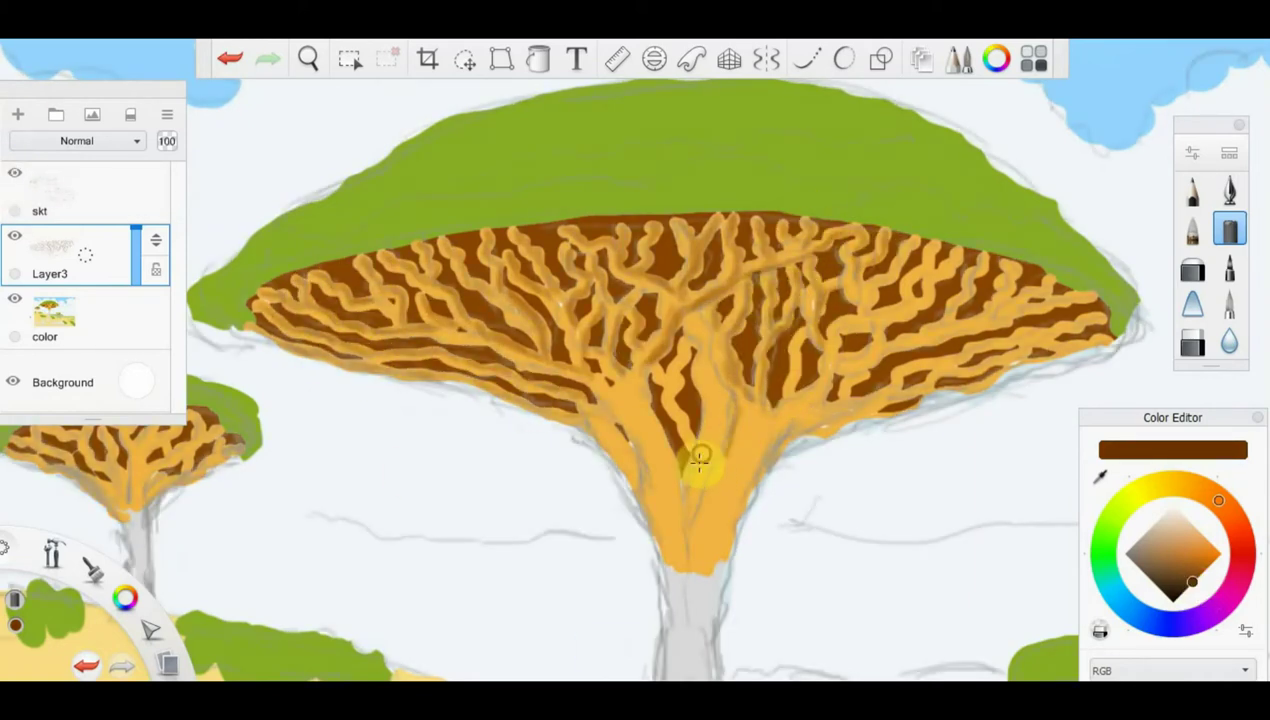
Shade the large tree's upper trunk and the underside of its lower branches with dark brown
key("e")
key("e")
left_click_drag(730, 358, 690, 515)
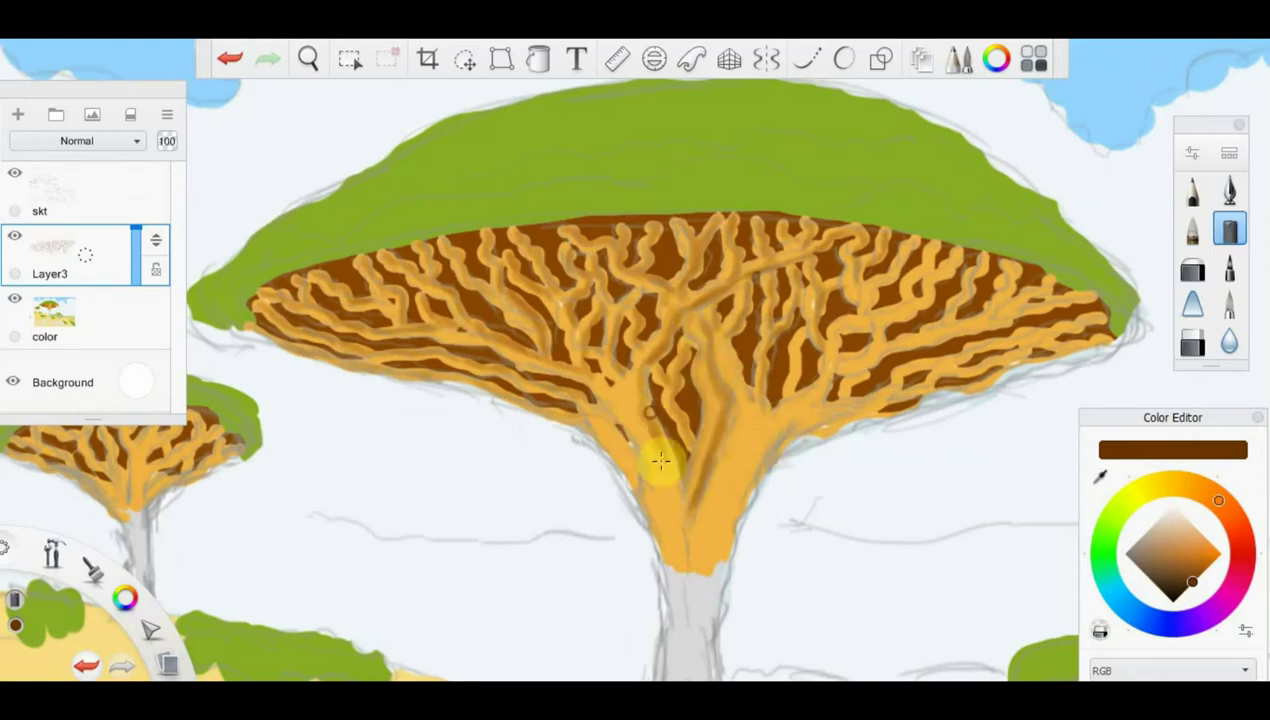
left_click_drag(640, 400, 680, 565)
left_click_drag(805, 415, 705, 555)
left_click_drag(870, 402, 765, 455)
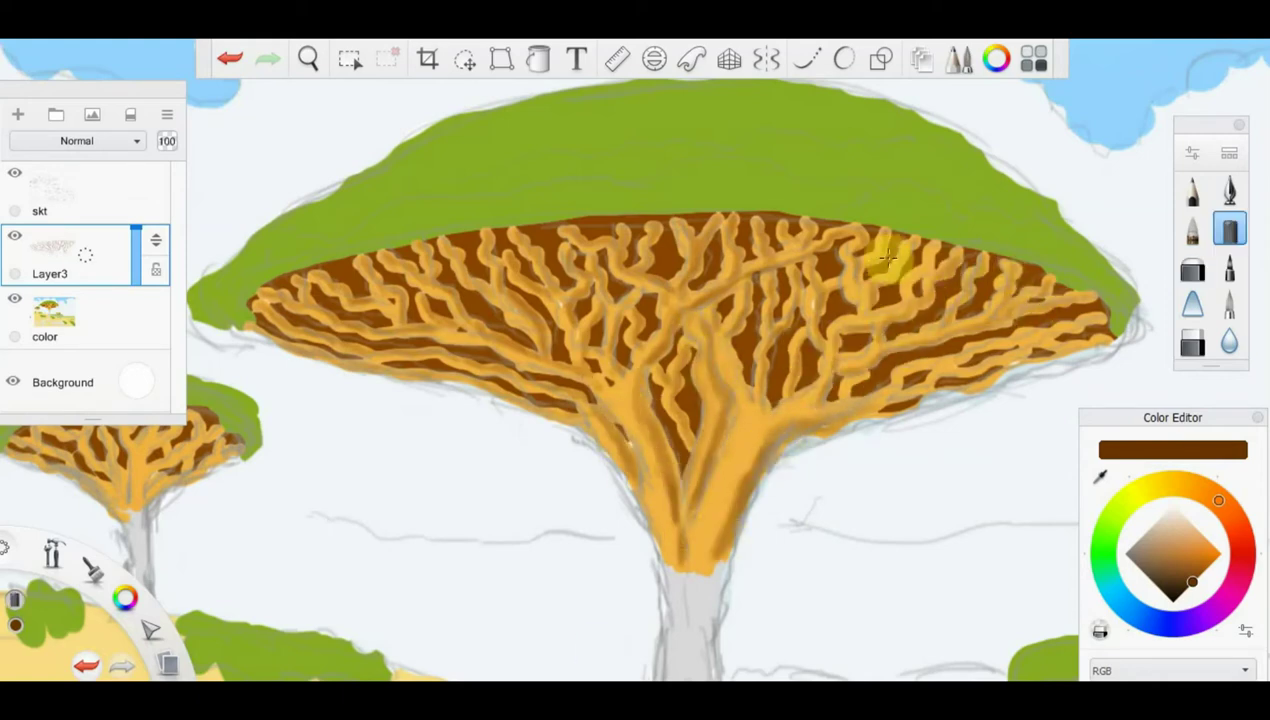
Shade the small trees' branches with soft dark brown on Layer3, checking them with the sketch layer hidden
scroll(660, 430, "down", 1)
scroll(677, 447, "down", 5)
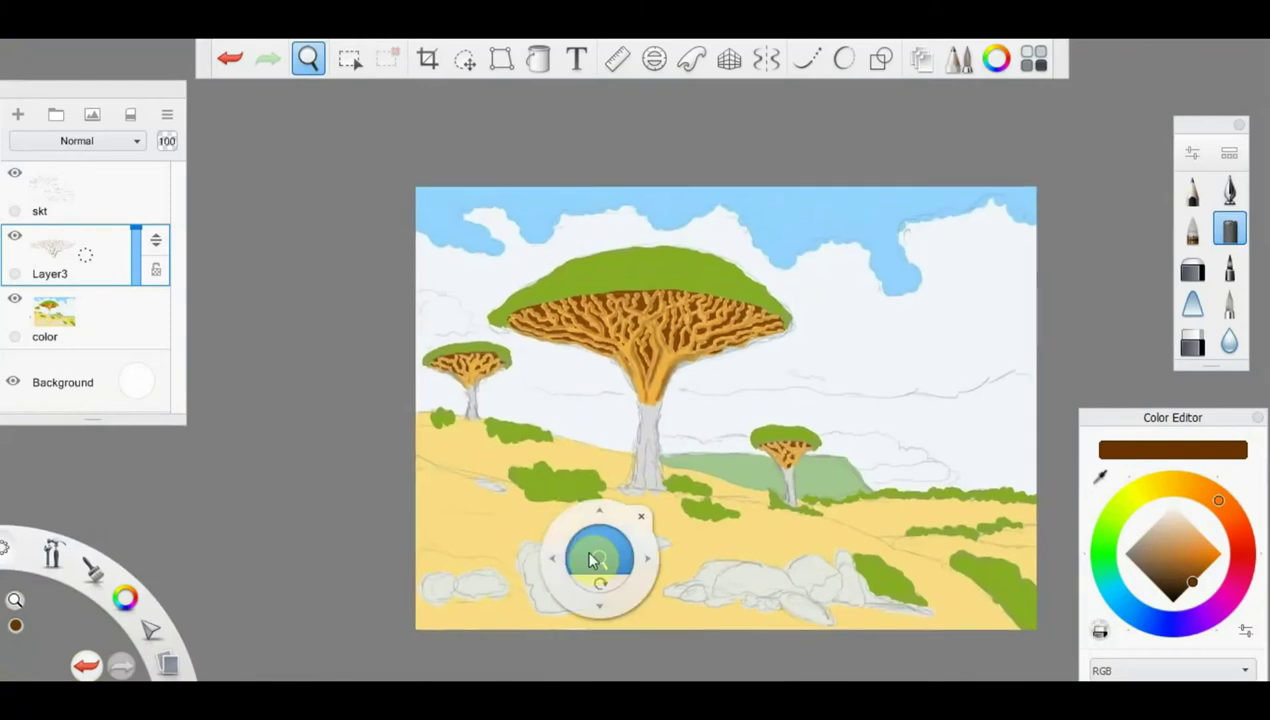
scroll(845, 417, "up", 8)
mouse_move(681, 523)
left_mouse_down()
mouse_move(608, 434)
mouse_move(626, 475)
mouse_move(525, 434)
mouse_move(621, 504)
mouse_move(432, 448)
mouse_move(525, 535)
mouse_move(597, 477)
left_mouse_up()
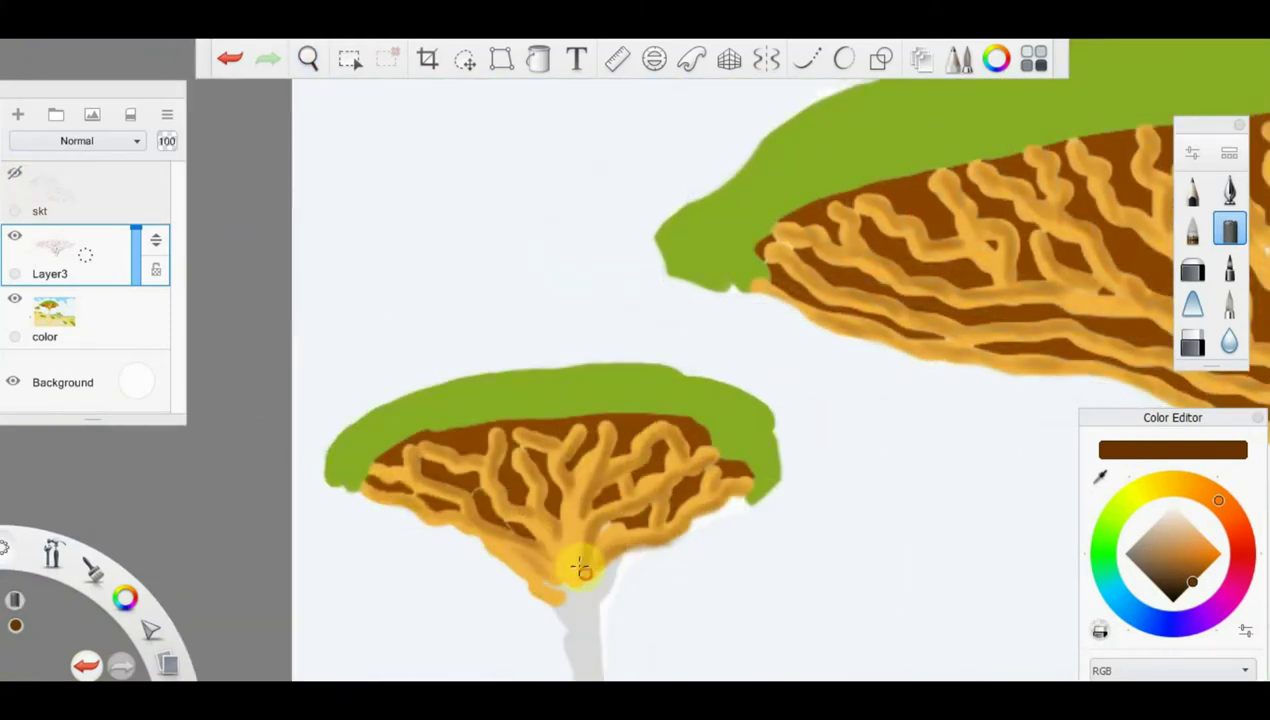
scroll(1012, 283, "down", 3)
left_click(14, 172)
mouse_move(530, 333)
left_mouse_down()
mouse_move(723, 354)
mouse_move(669, 397)
left_mouse_up()
left_click(14, 172)
Shade the large tree's pale trunk and roots with soft grey strokes on Layer3
scroll(669, 397, "down", 5)
scroll(600, 460, "up", 3)
left_click(1140, 545)
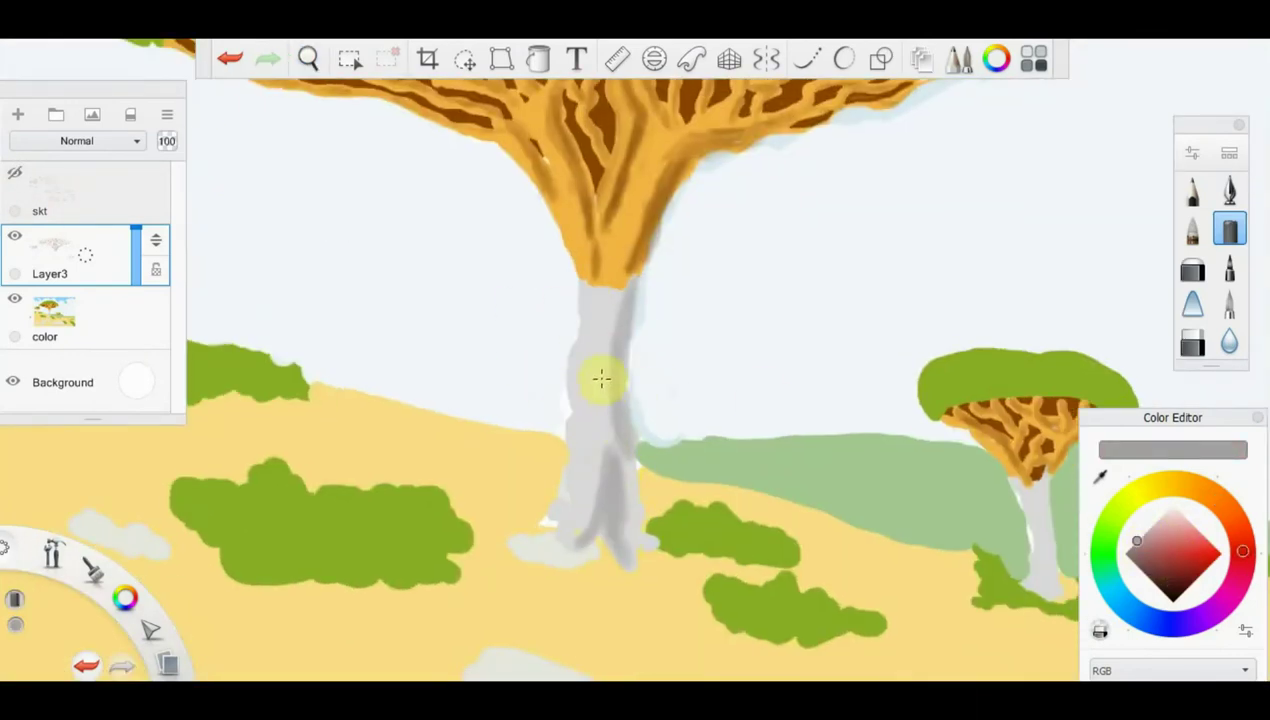
mouse_move(676, 507)
left_mouse_down()
mouse_move(607, 456)
mouse_move(645, 527)
left_mouse_up()
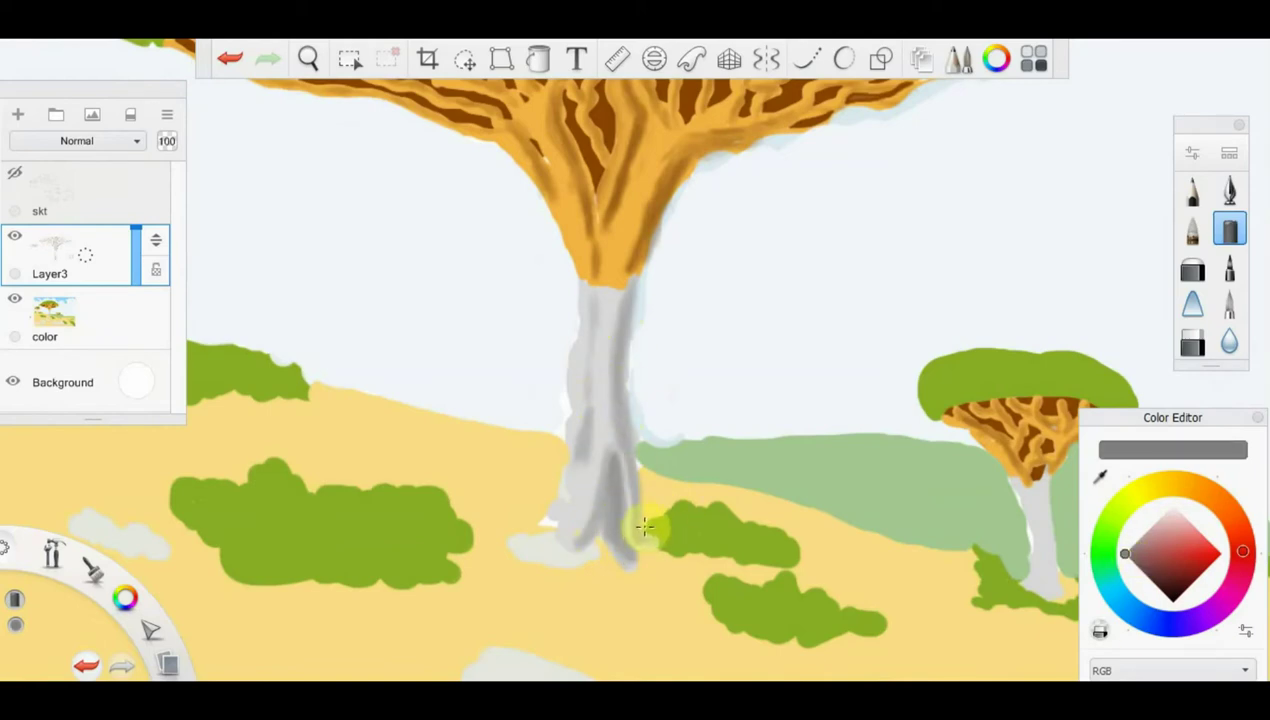
Shade the trunks of the two small trees with the same soft grey
scroll(1048, 495, "down", 3)
scroll(465, 337, "up", 3)
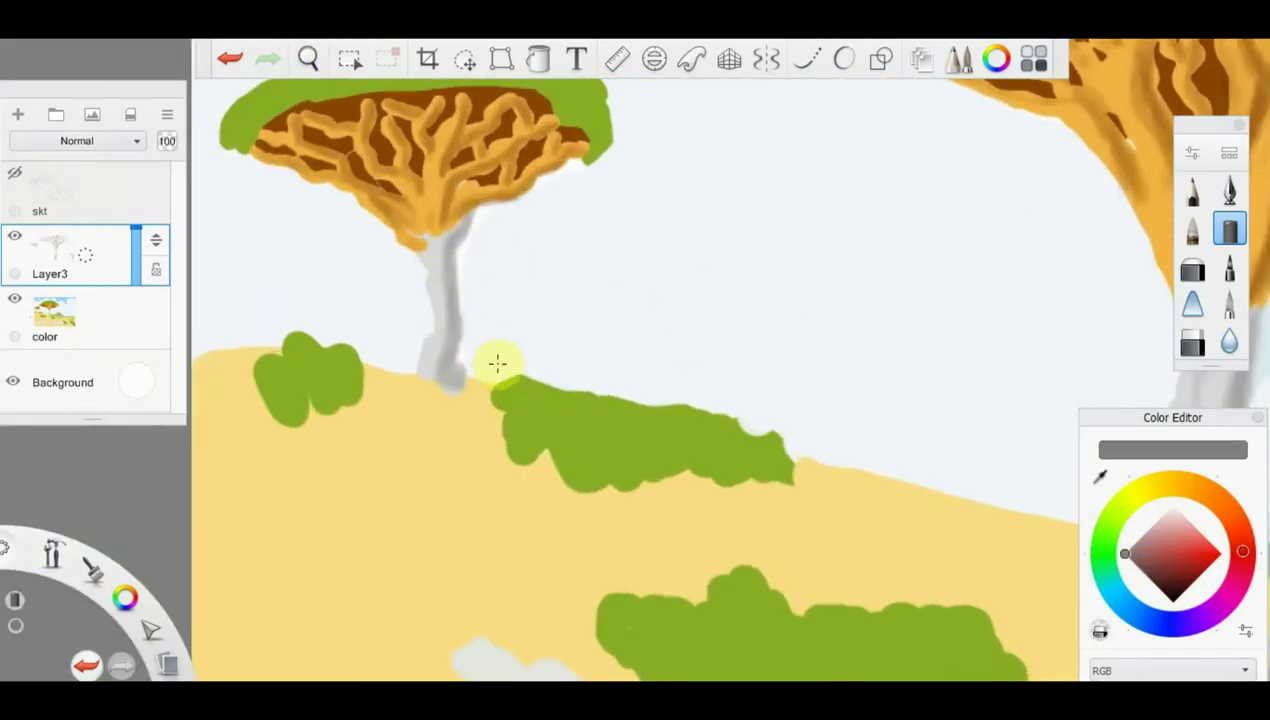
scroll(470, 450, "down", 3)
scroll(442, 434, "up", 3)
Shade the lower rims of both small trees' canopies with dark green
scroll(838, 315, "up", 2)
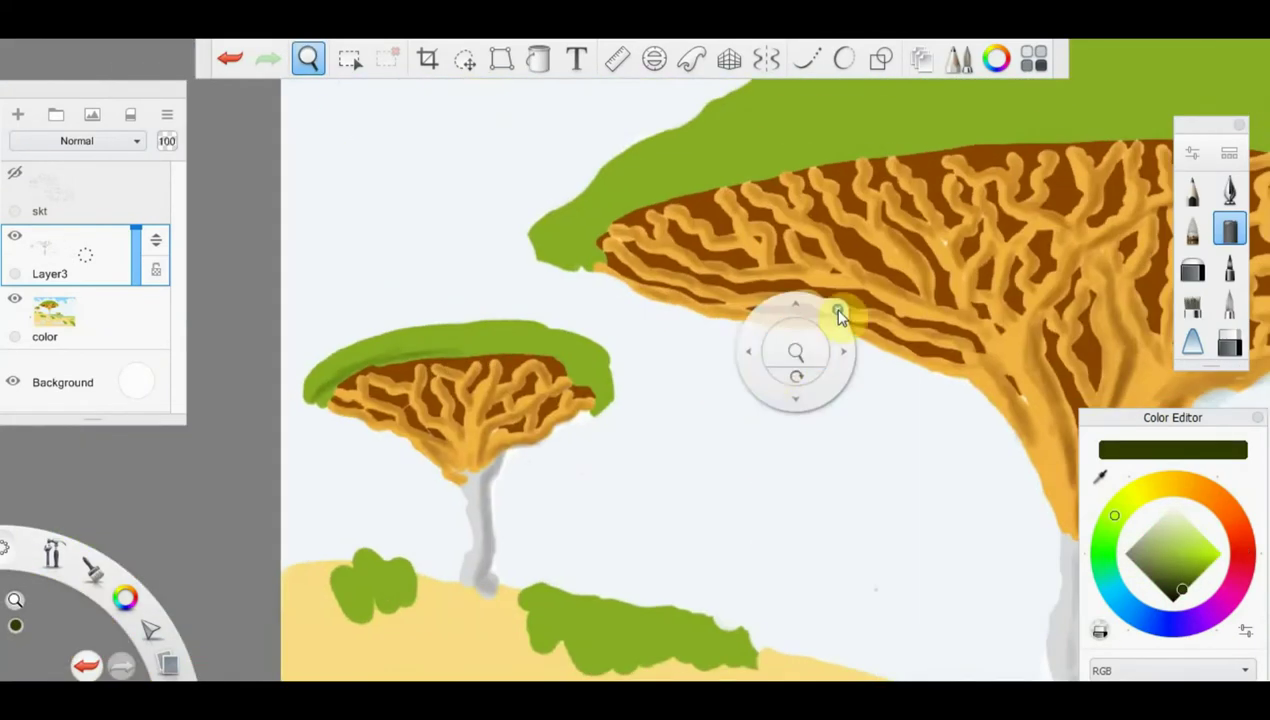
left_click_drag(838, 315, 715, 371)
left_click_drag(330, 335, 630, 345)
mouse_move(635, 420)
left_mouse_down()
mouse_move(583, 348)
mouse_move(422, 337)
mouse_move(286, 357)
mouse_move(244, 385)
mouse_move(435, 337)
left_mouse_up()
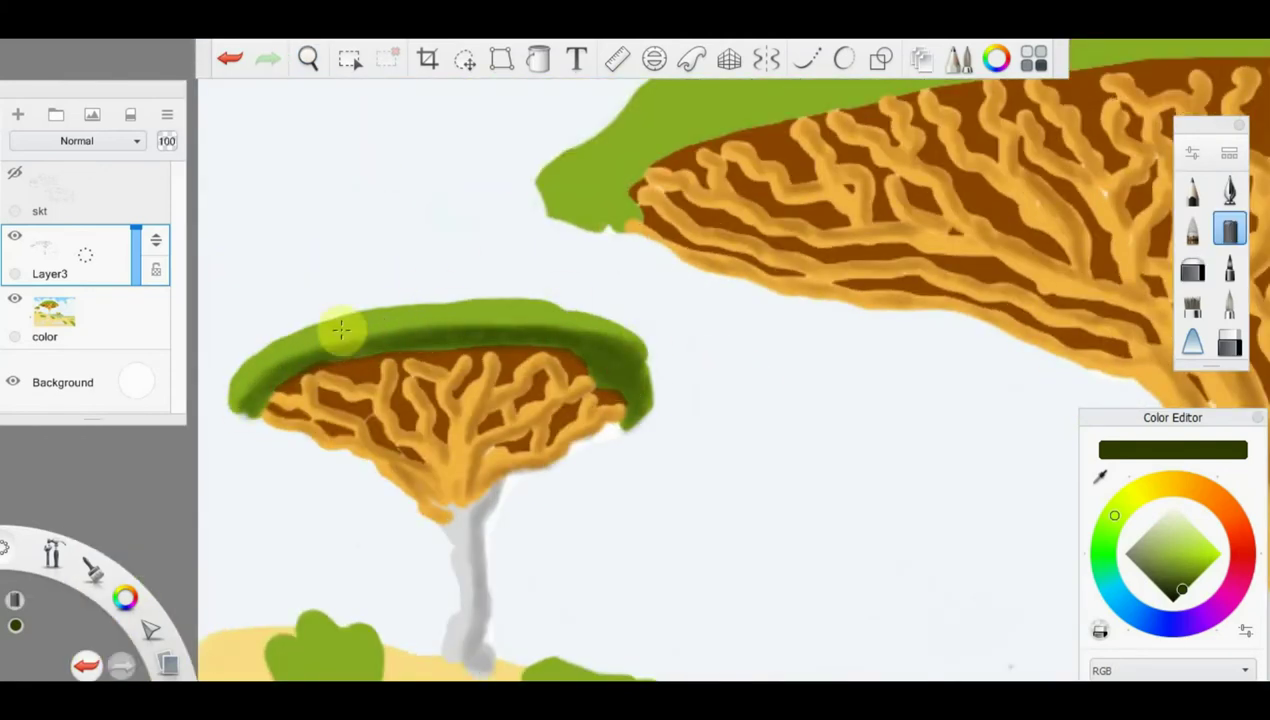
mouse_move(635, 420)
left_mouse_down()
mouse_move(507, 306)
mouse_move(532, 289)
mouse_move(513, 505)
mouse_move(757, 255)
mouse_move(383, 423)
mouse_move(604, 420)
mouse_move(533, 397)
mouse_move(456, 405)
left_mouse_up()
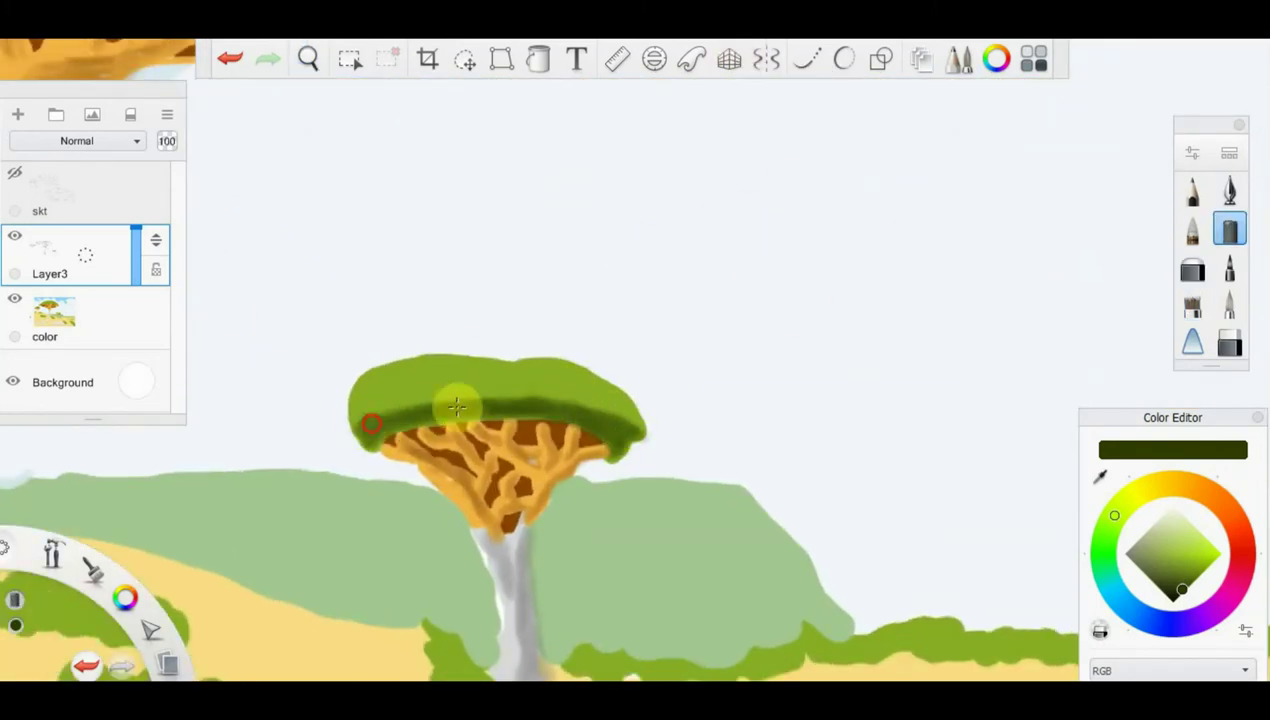
Dab dark green foliage spots across the top of the small tree canopy beside the distant hill
left_click(1192, 268)
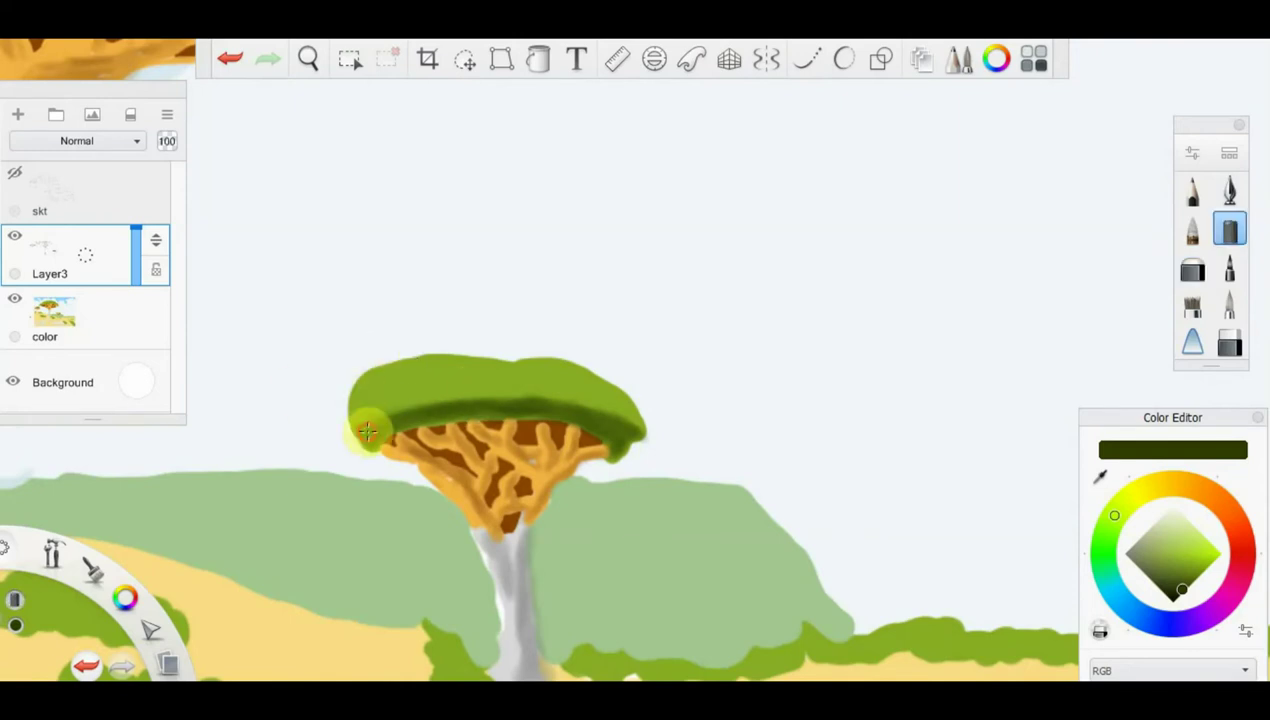
scroll(635, 383, "up", 2)
left_click(1192, 303)
left_click(585, 376)
left_click(630, 382)
left_click(680, 389)
left_click(344, 410)
left_click(389, 392)
left_click(449, 370)
left_click(504, 377)
Add light yellow-green highlights between the dark spots on that small canopy
left_click(1197, 545)
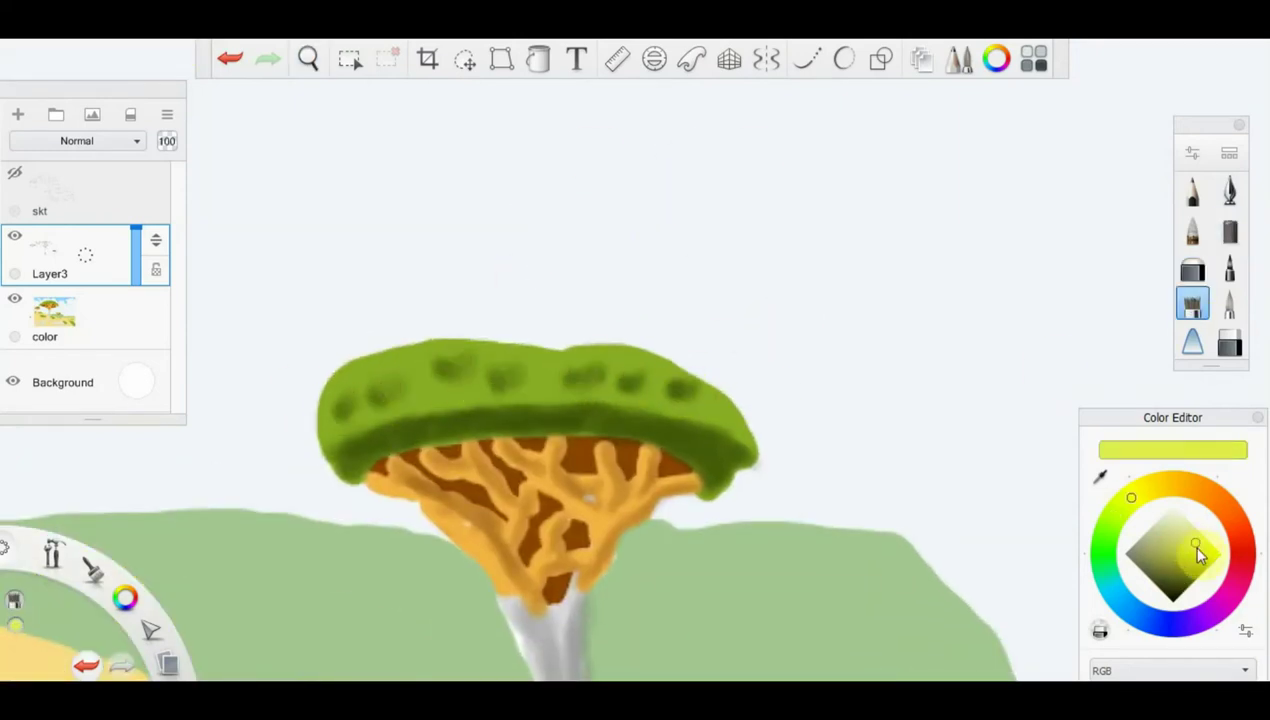
left_click(717, 408)
left_click(615, 375)
left_click(370, 394)
left_click(669, 388)
left_click(446, 383)
Shade the lower rim of the large tree's canopy with a broad dark green band
left_click(488, 377, "alt")
left_click(1192, 270)
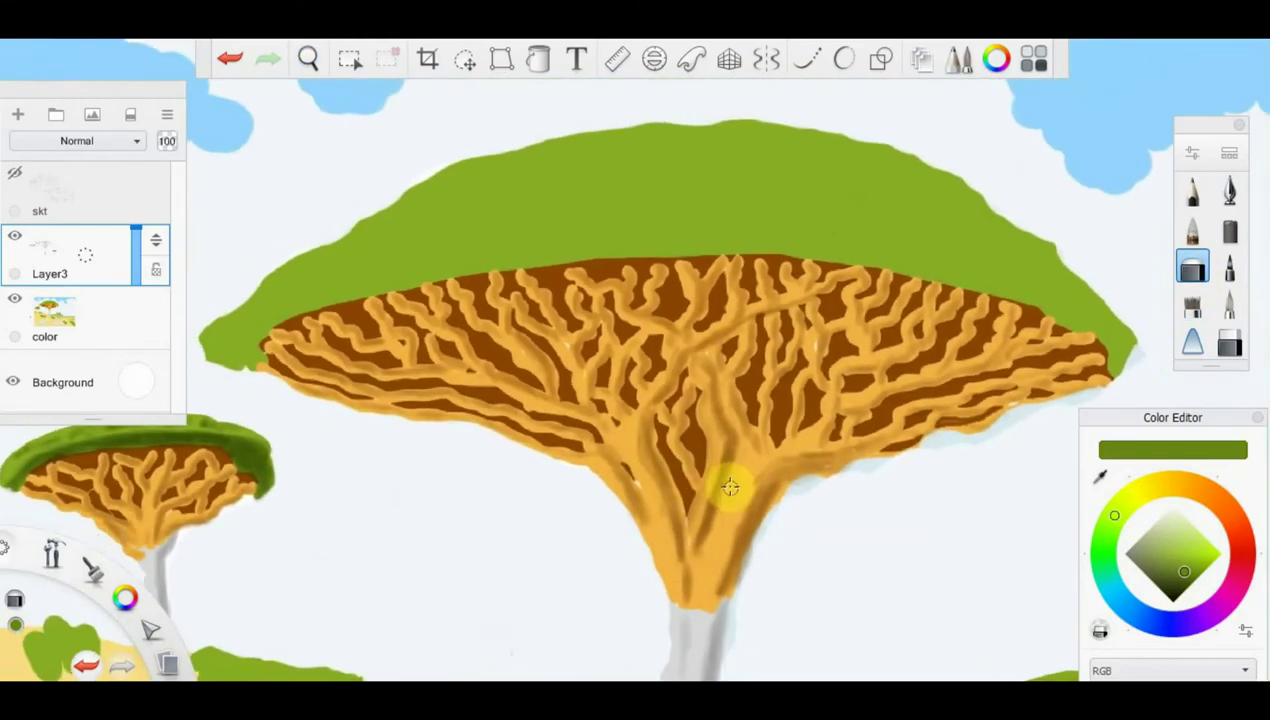
left_click(283, 345)
mouse_move(283, 345)
left_mouse_down()
mouse_move(431, 272)
mouse_move(780, 250)
mouse_move(1120, 340)
left_mouse_up()
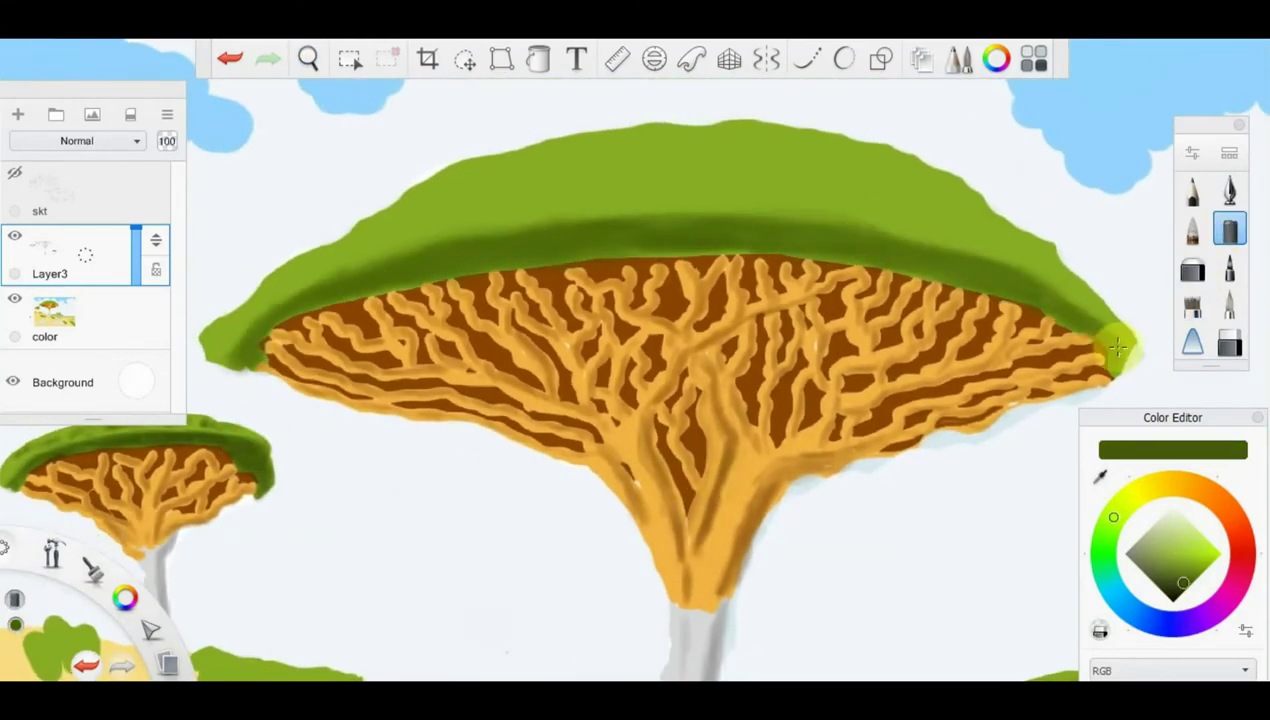
left_click(278, 323)
Dab dark green foliage spots over the upper surface of the large tree's canopy
left_click(790, 150)
left_click(865, 193)
left_click(900, 205)
left_click(717, 193)
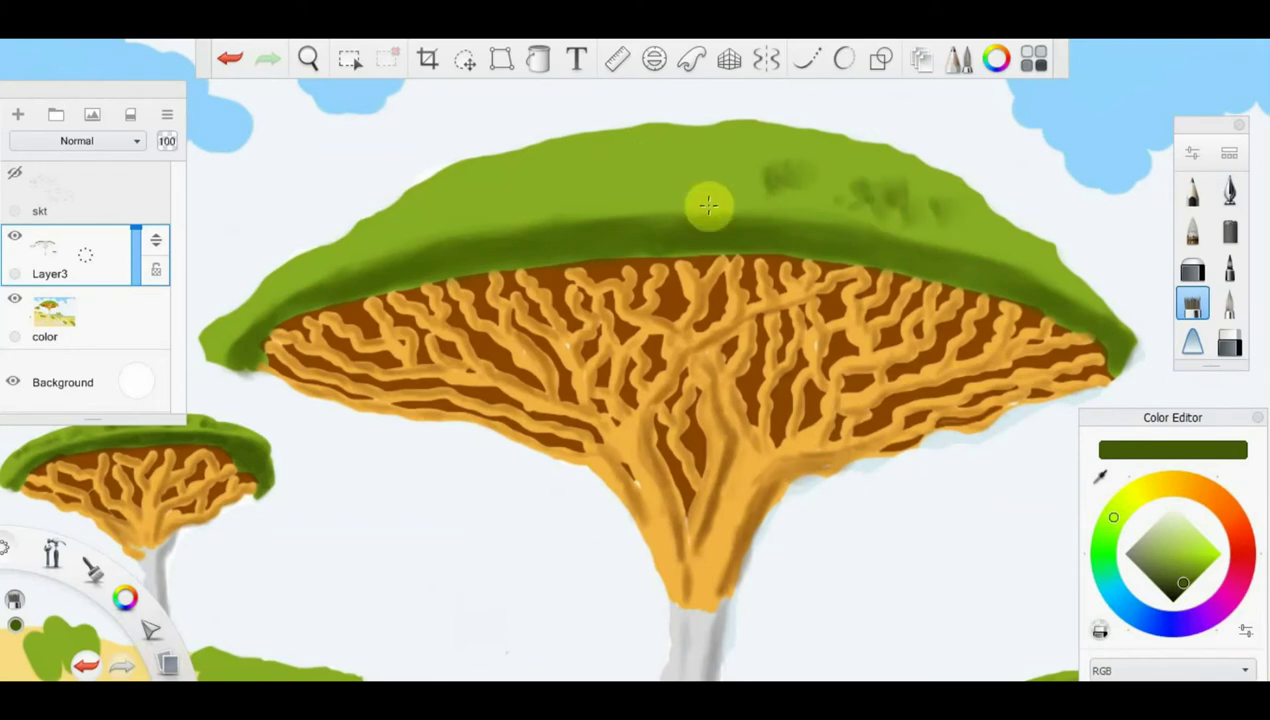
left_click(750, 170)
left_click(901, 193)
left_click(870, 187)
left_click(465, 195)
Add light green highlights to the large canopy and sample its mid green for softening them
left_click(1181, 546)
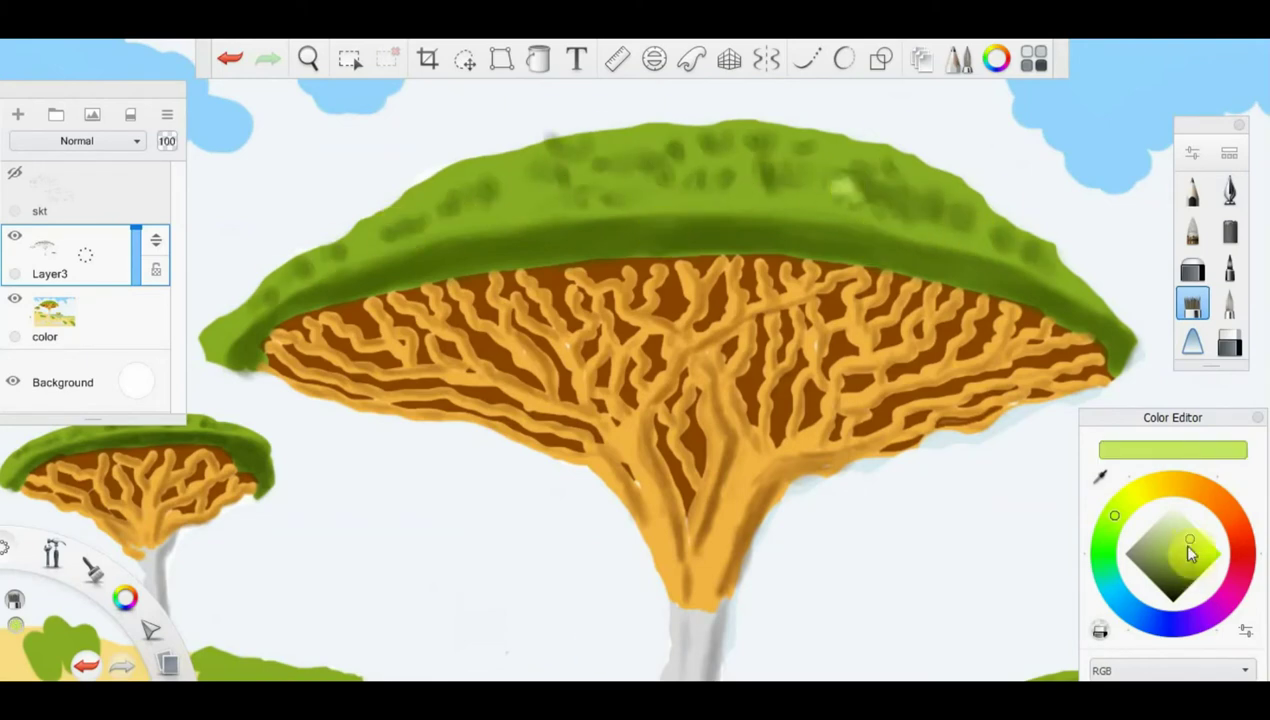
left_click(750, 168)
left_click(454, 176)
left_click(652, 167)
left_click(512, 180, "alt")
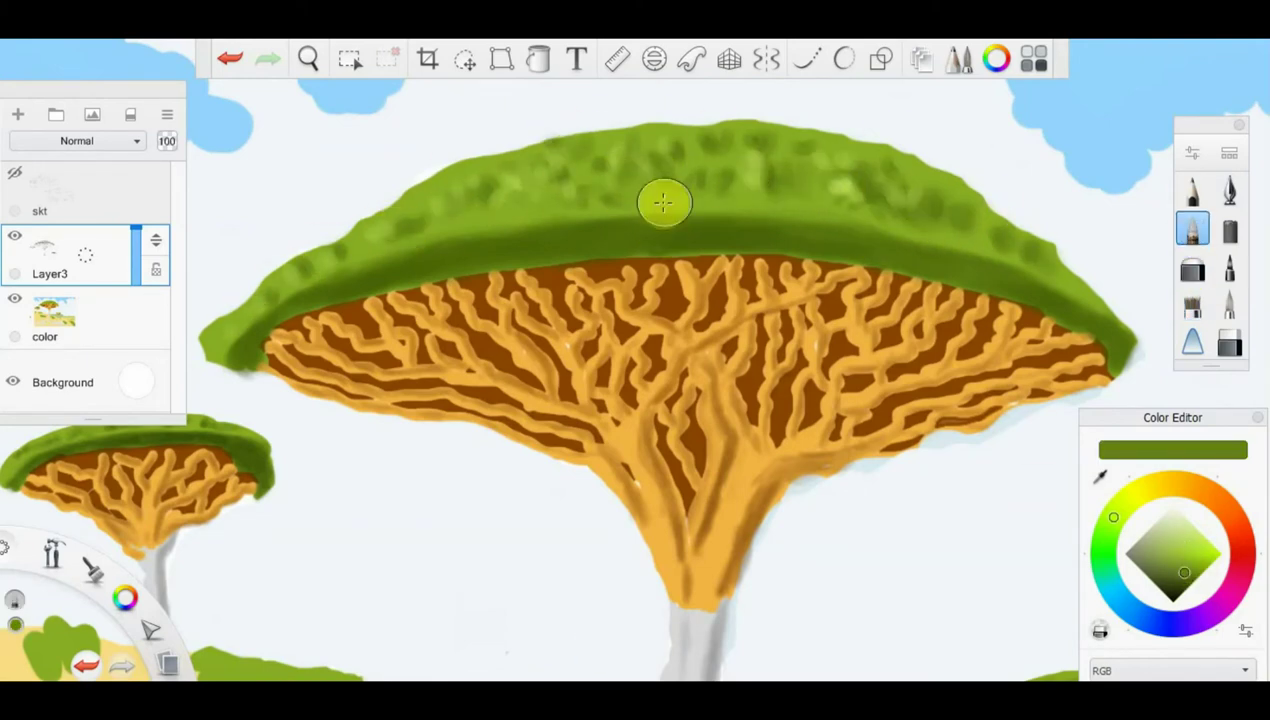
key("space")
scroll(512, 550, "down", 5)
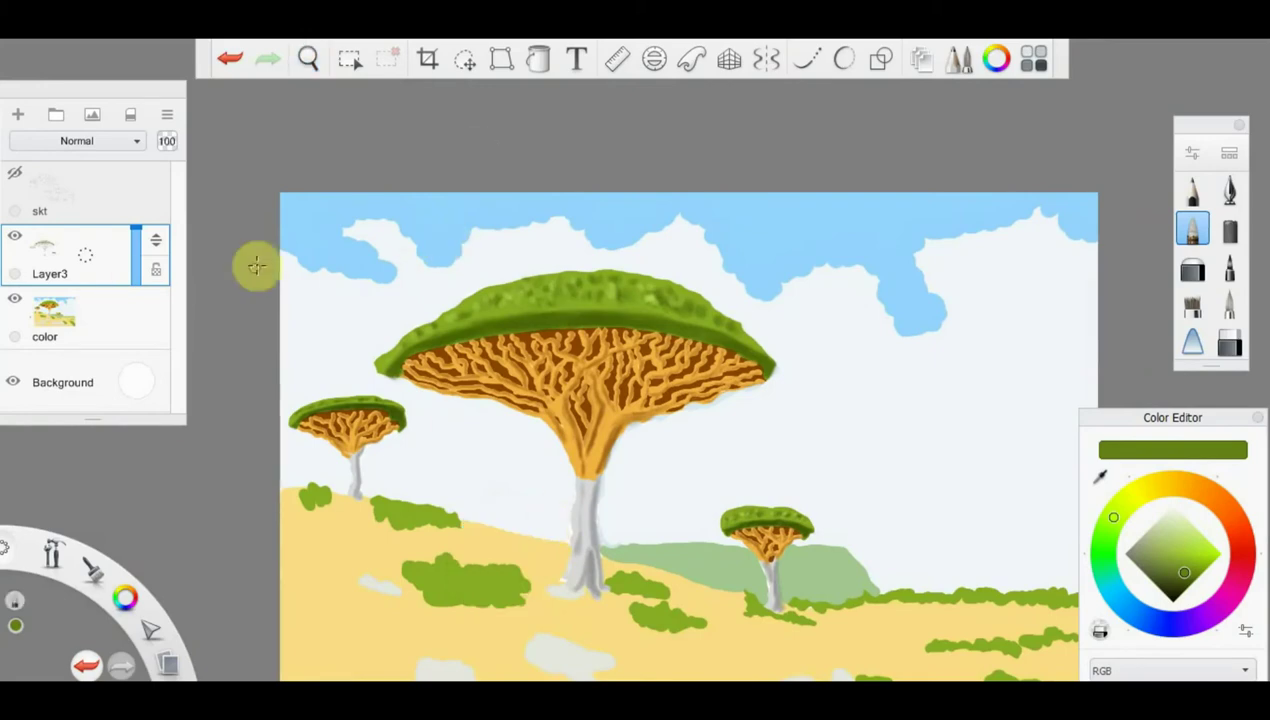
Shade the bushes across the hillside and foreground with dabs of dark green over their sampled base colour
key("space")
scroll(595, 249, "up", 3)
left_click(492, 482, "alt")
left_click_drag(530, 455, 425, 490)
key("space")
scroll(843, 325, "up", 2)
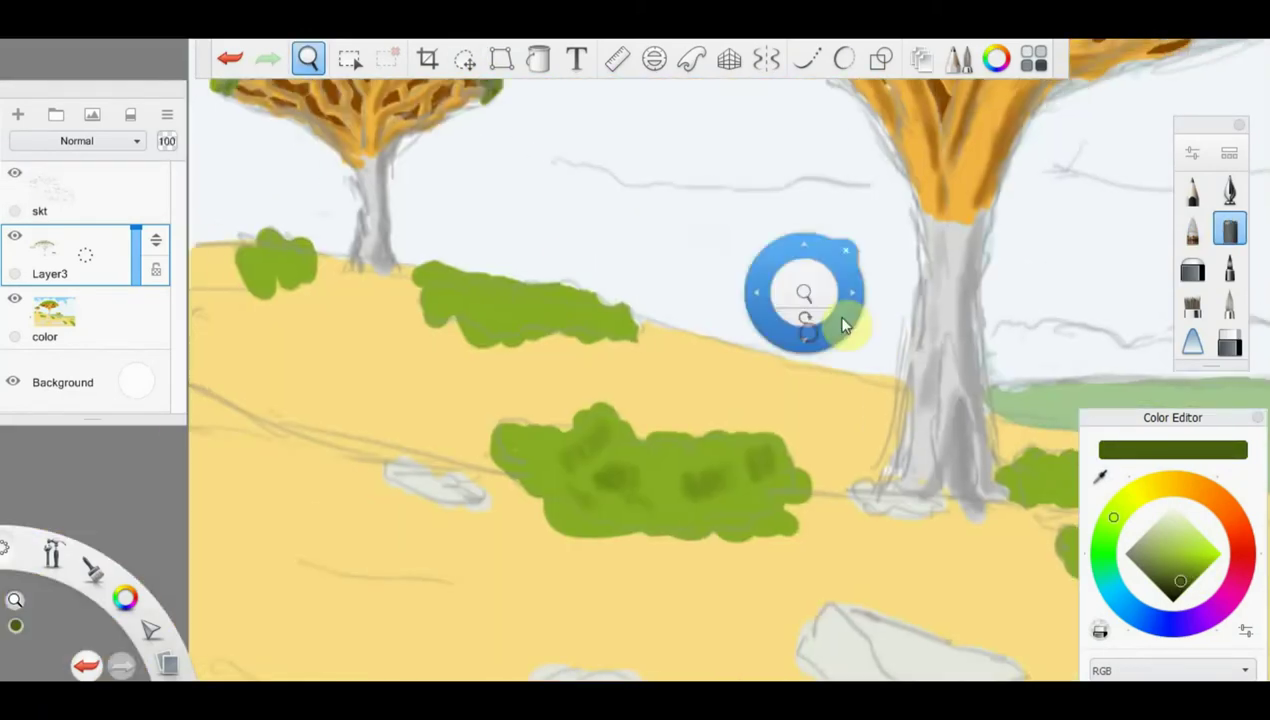
scroll(280, 260, "down", 3)
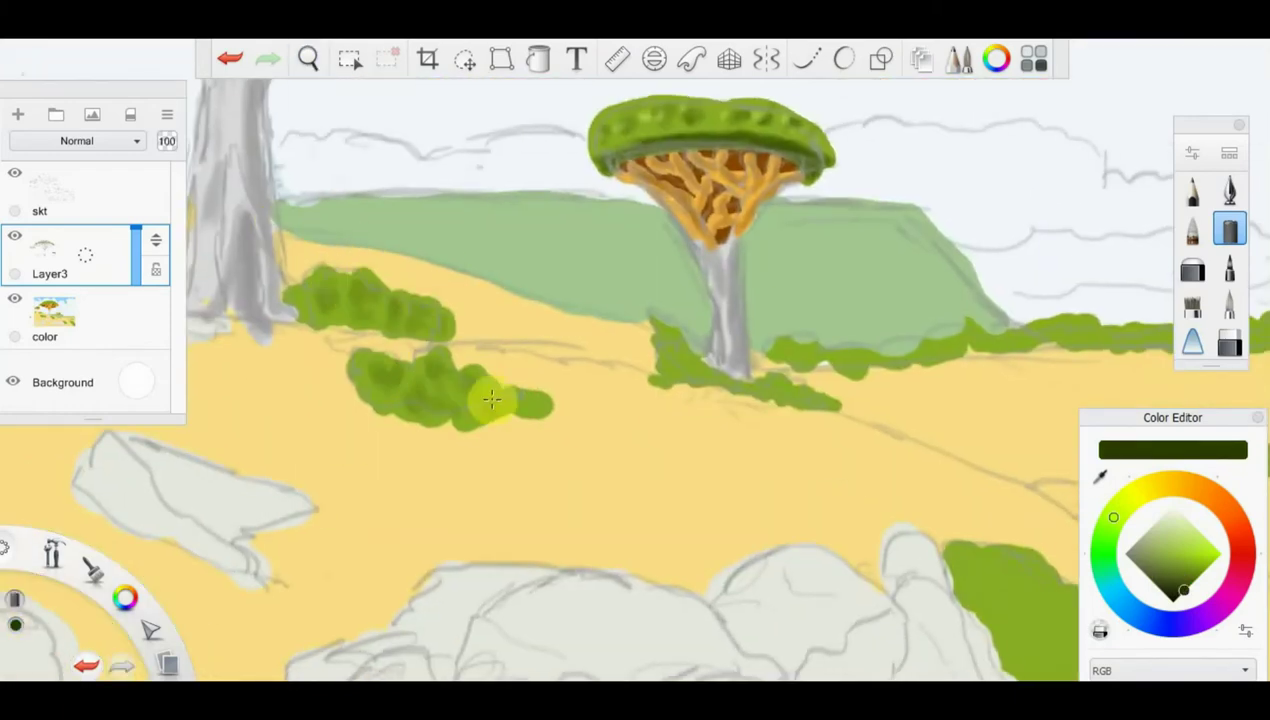
scroll(814, 266, "up", 3)
mouse_move(600, 430)
left_mouse_down()
mouse_move(490, 343)
mouse_move(640, 470)
left_mouse_up()
left_click_drag(930, 371, 1033, 440)
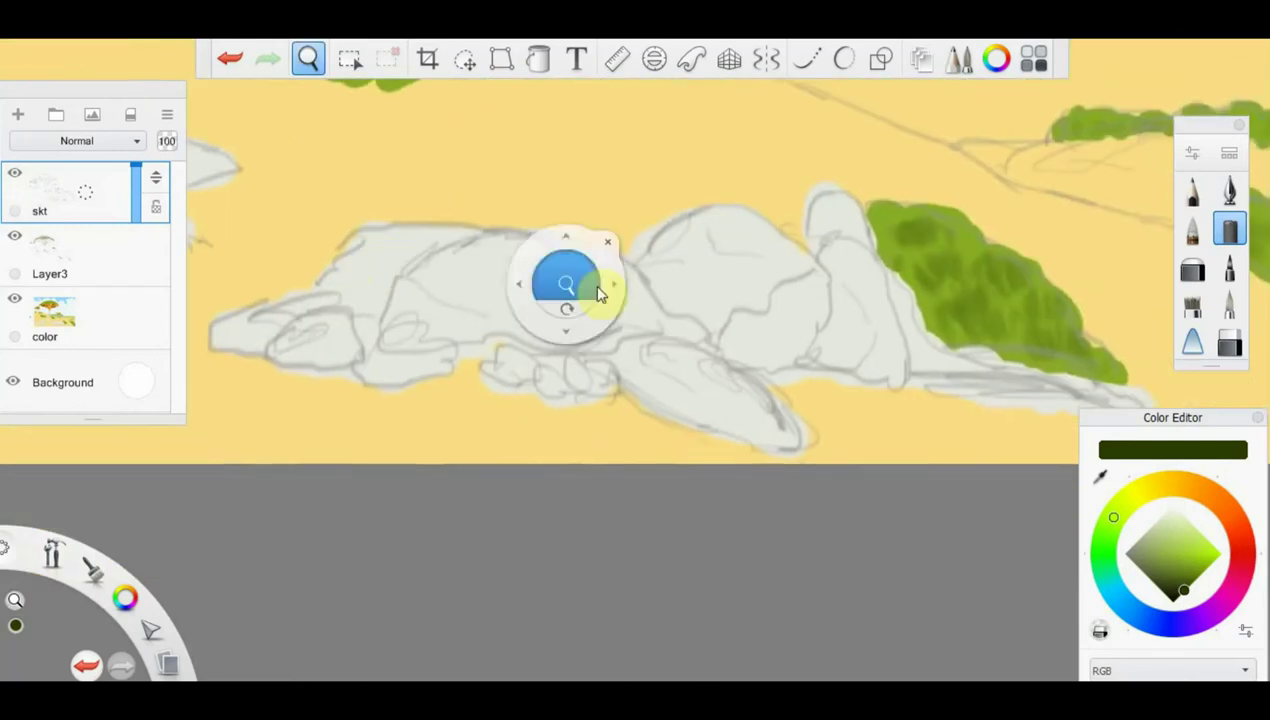
Paint soft light grey shadows over the large foreground rock group next to the bush
left_click_drag(383, 262, 383, 307)
left_click(1145, 540)
left_click_drag(327, 367, 442, 353)
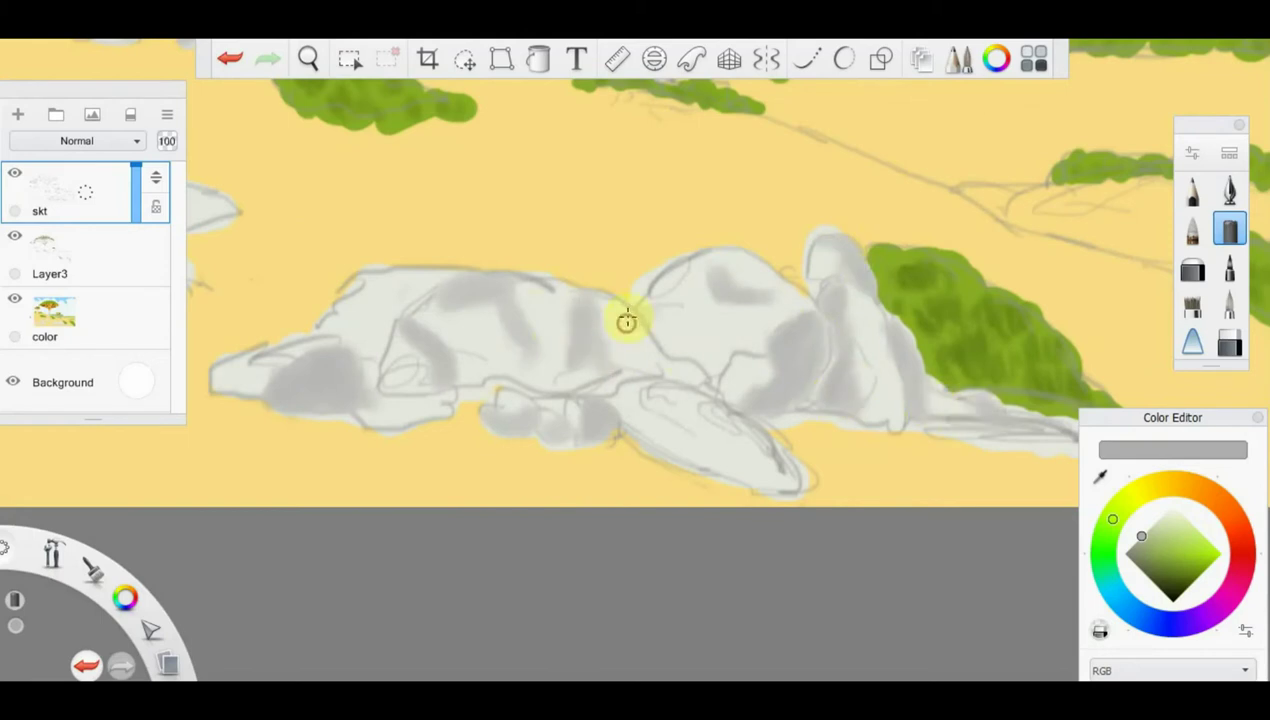
left_click_drag(656, 371, 763, 437)
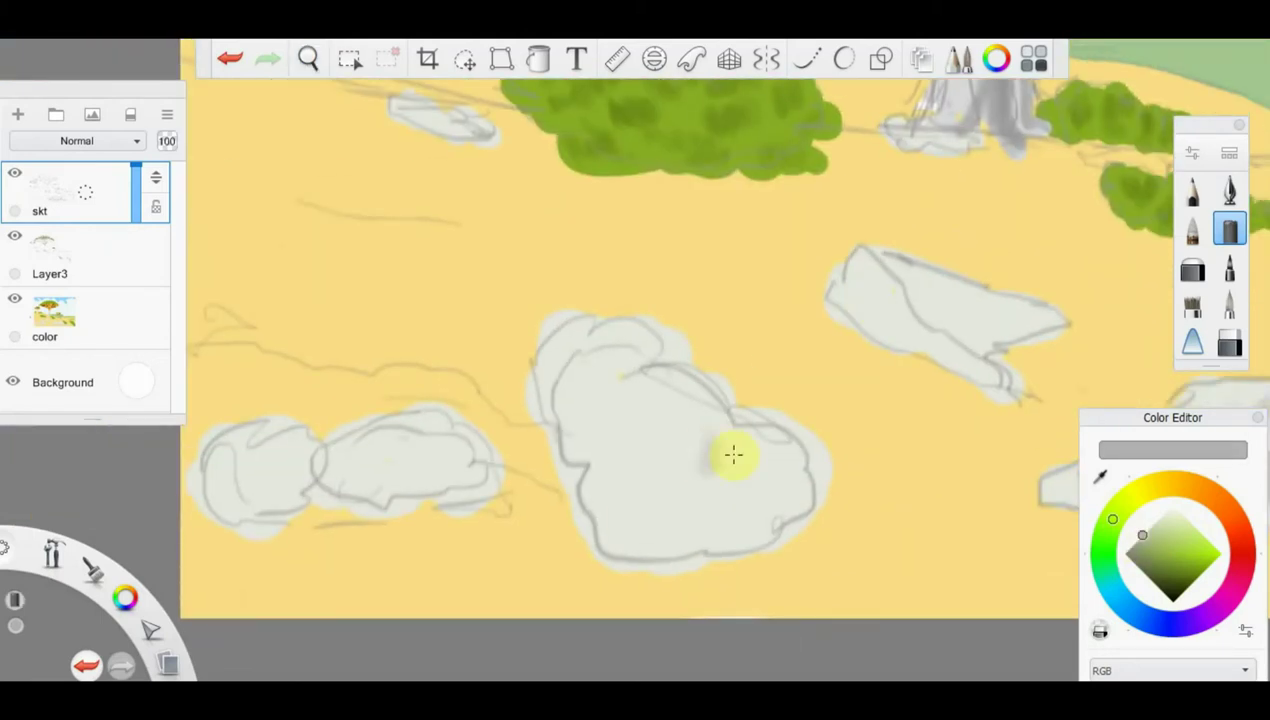
Shade the big rounded boulder, the two small rocks beside it and the flat slab with light grey
mouse_move(733, 455)
left_mouse_down()
mouse_move(660, 533)
mouse_move(782, 456)
mouse_move(583, 441)
left_mouse_up()
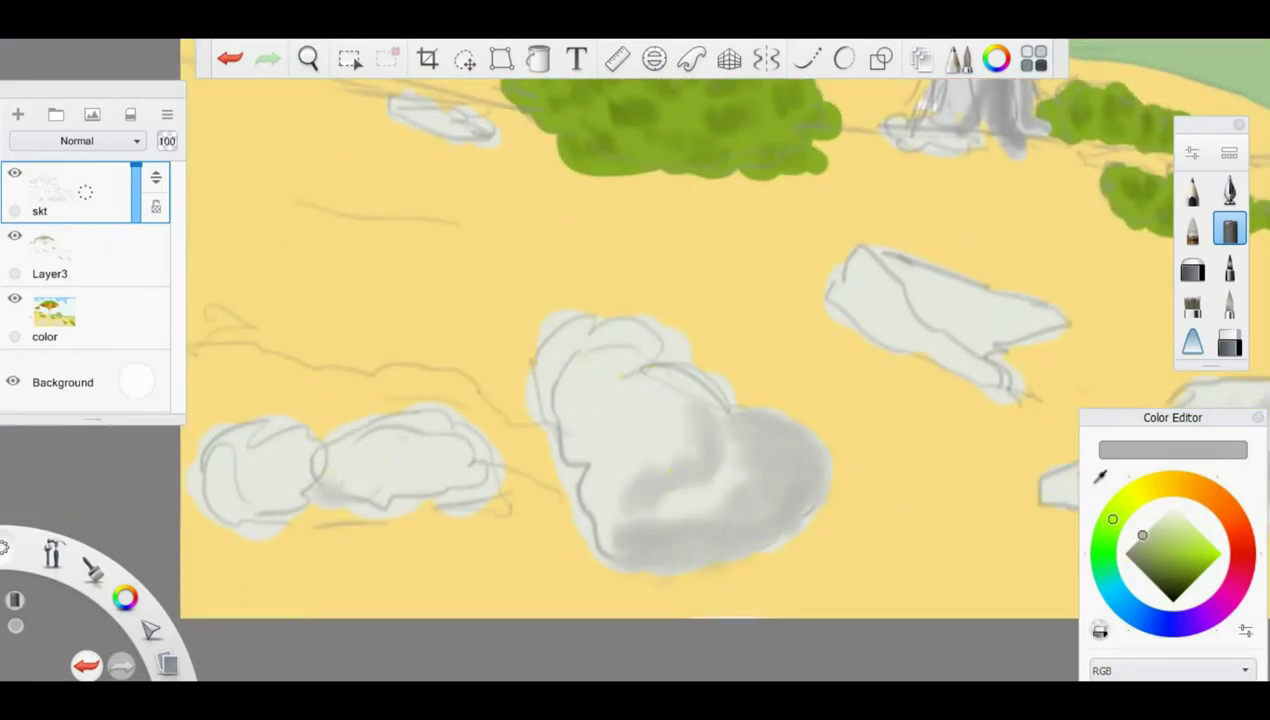
left_click_drag(310, 447, 334, 488)
left_click_drag(870, 260, 995, 360)
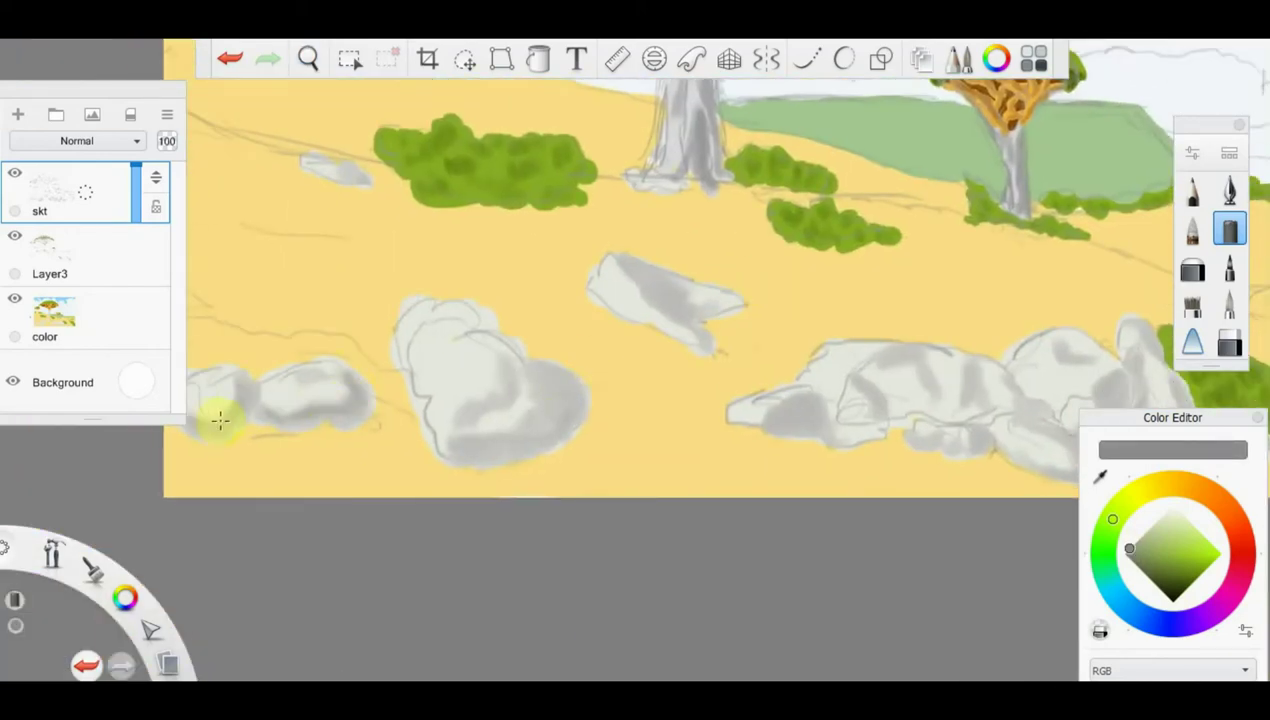
Deepen the shadows on the slab, the rounded boulder and the large rock group with darker grey
left_click_drag(615, 260, 700, 320)
left_click_drag(444, 440, 538, 405)
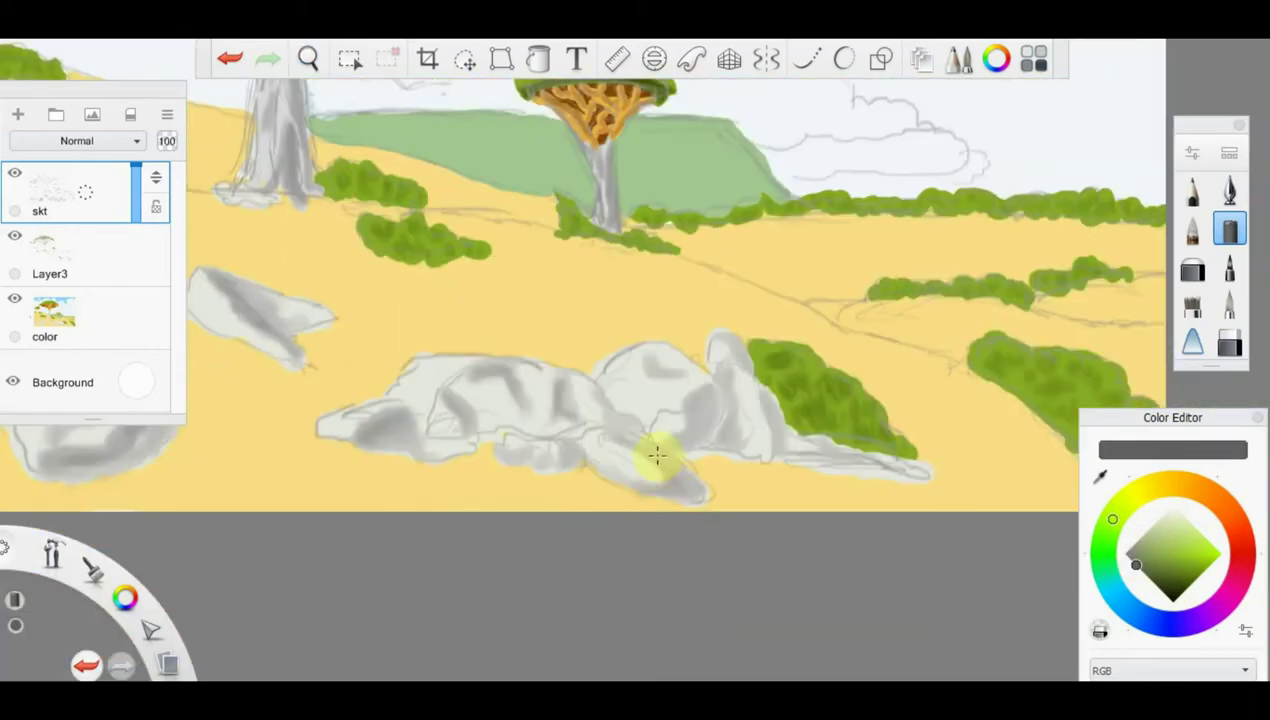
left_click_drag(658, 454, 901, 468)
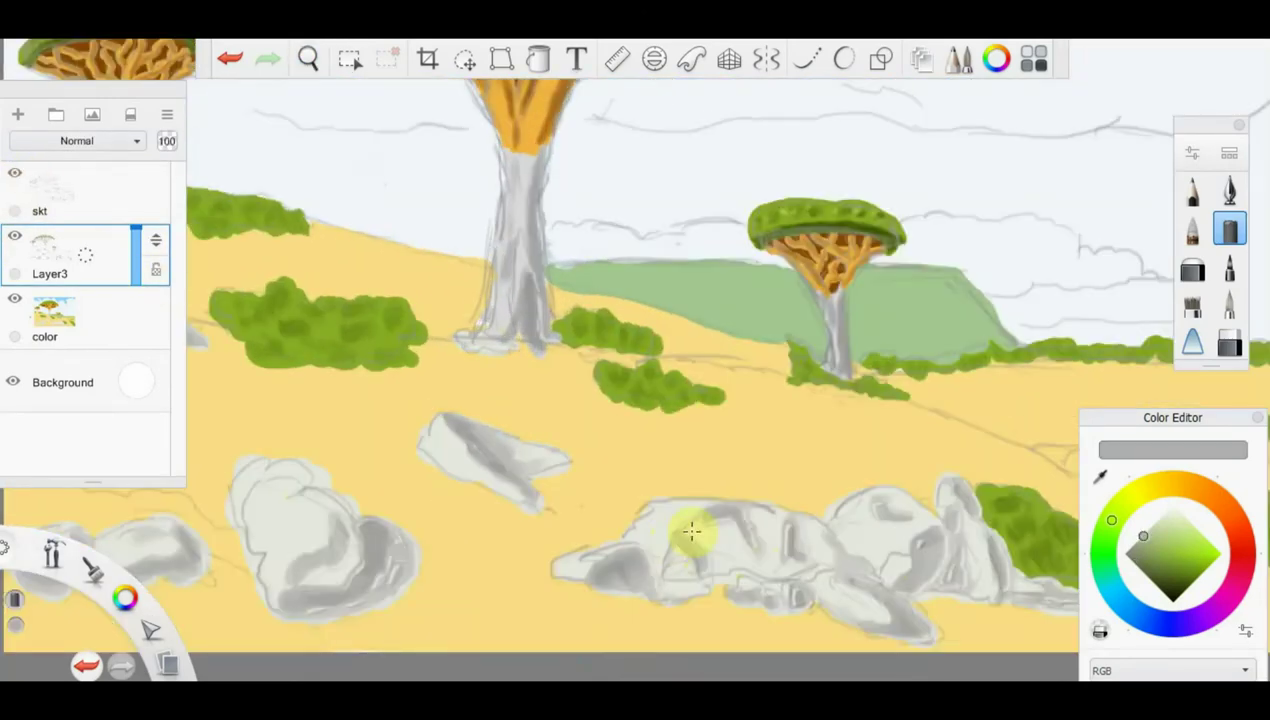
Refine the rocks' forms on Layer3 with mid grey shading and dark grey accents in the crevices
mouse_move(147, 545)
left_mouse_down()
mouse_move(368, 468)
mouse_move(732, 490)
left_mouse_up()
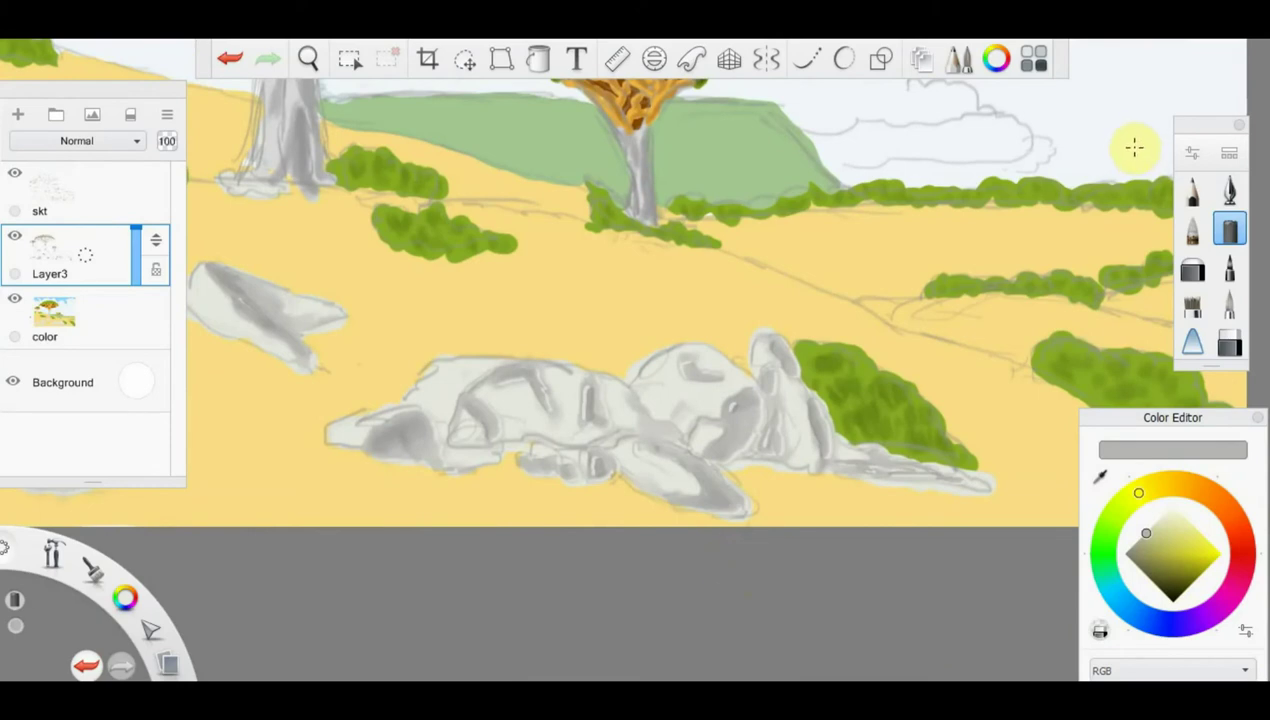
scroll(595, 289, "up", 2)
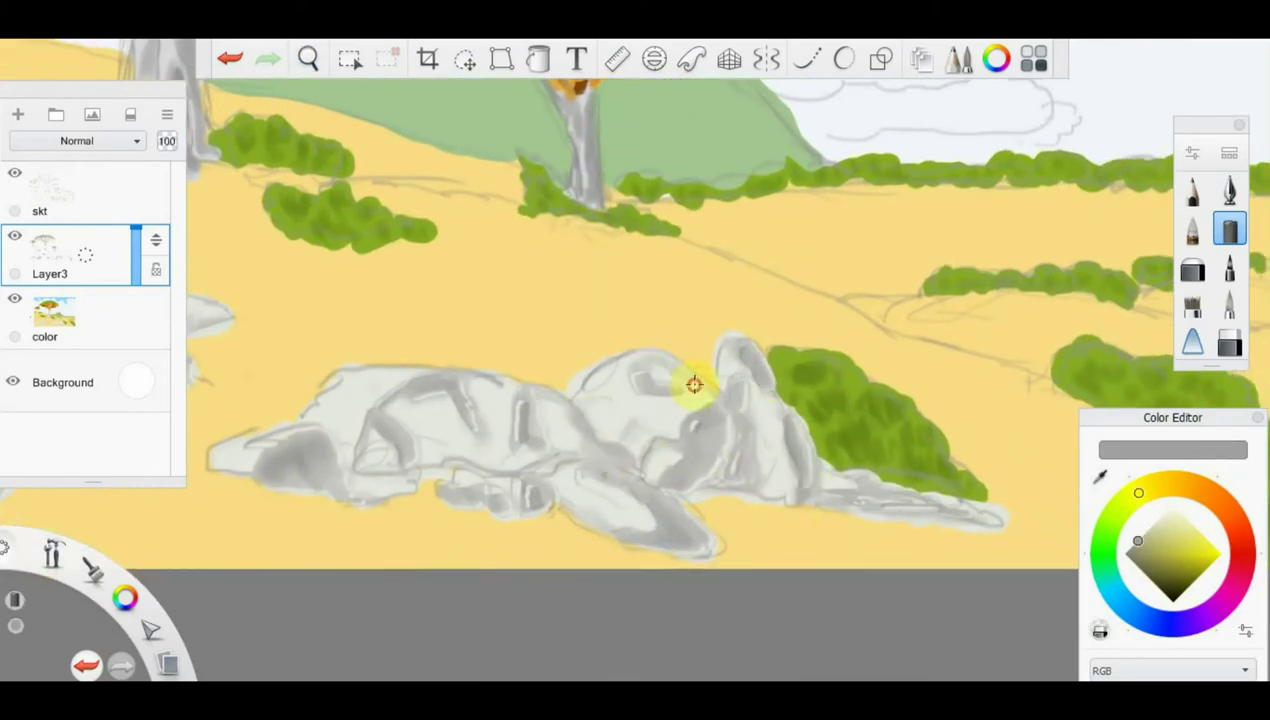
left_click_drag(1138, 545, 1141, 570)
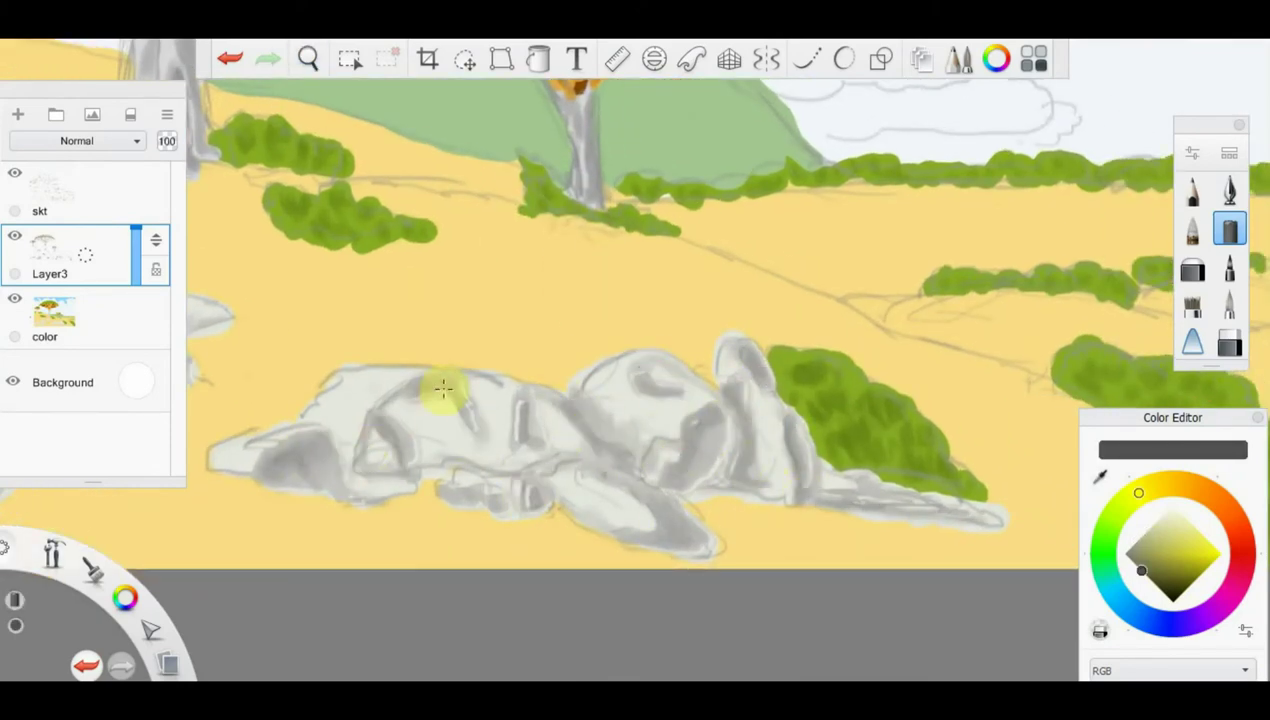
scroll(443, 389, "up", 4)
left_click_drag(474, 468, 502, 524)
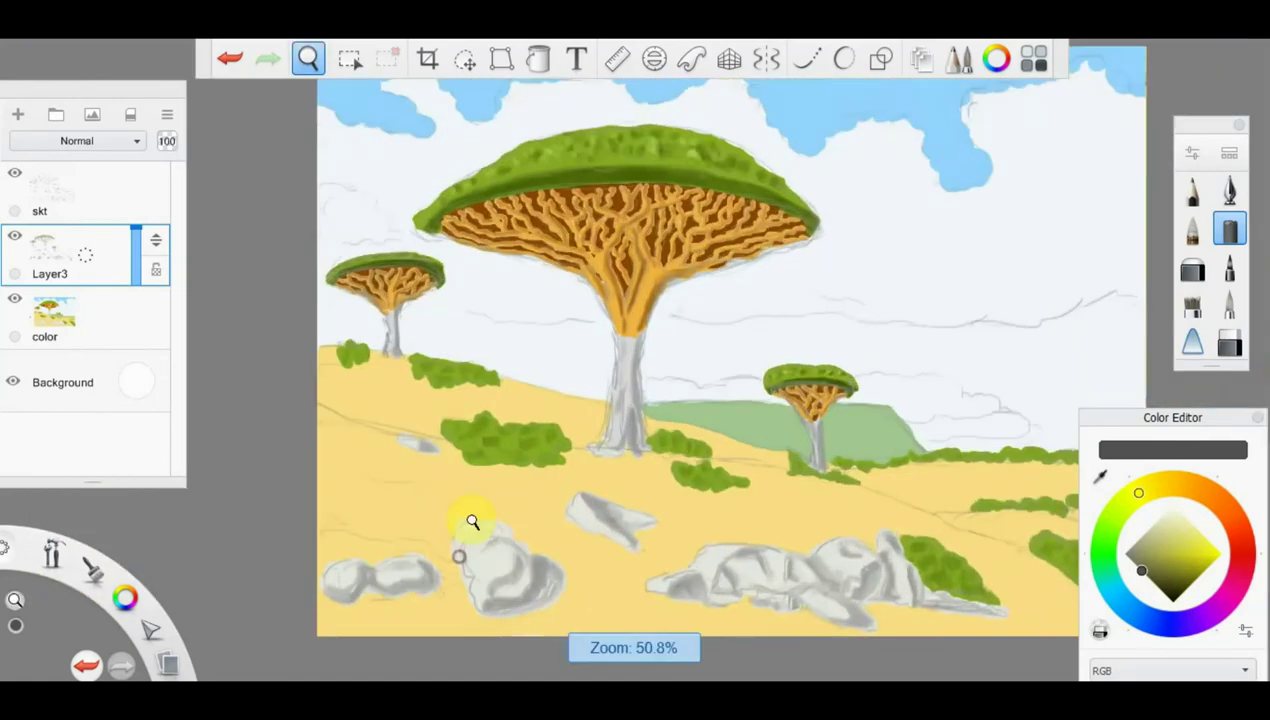
Paint ochre brown shadows on the sand beneath the bushes, trees and rocks on Layer3
scroll(658, 513, "up", 5)
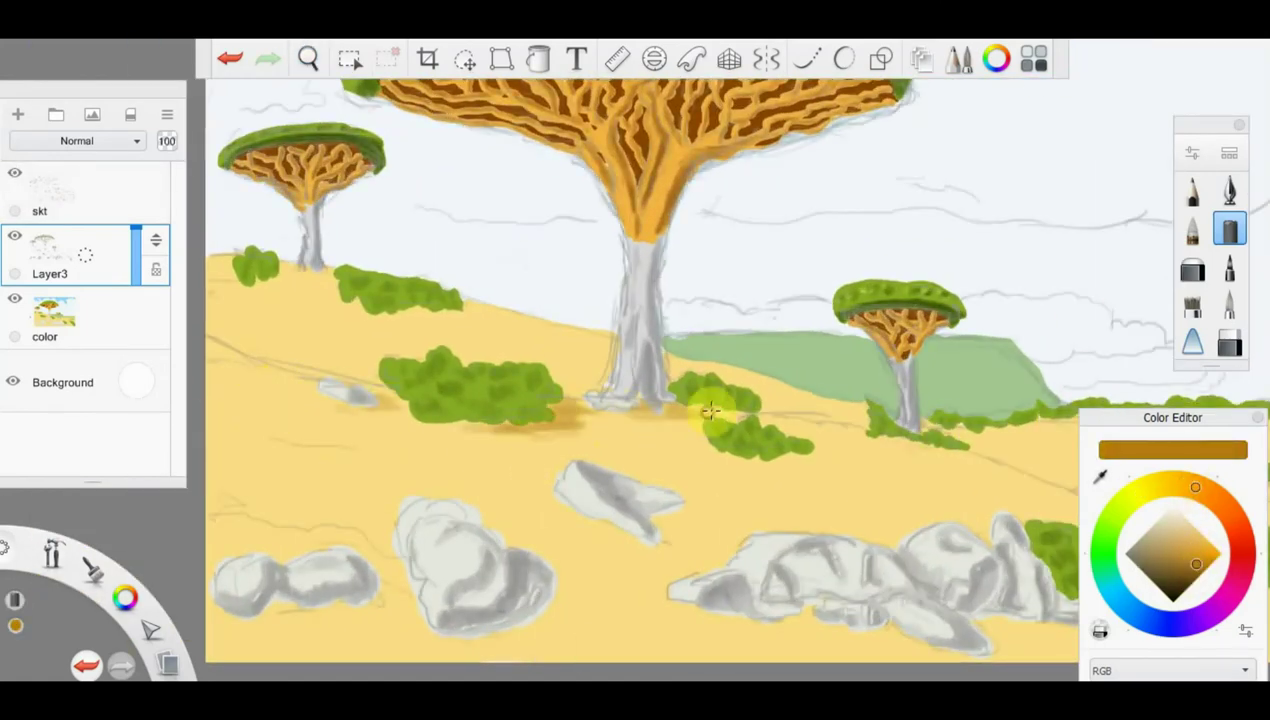
mouse_move(318, 336)
left_mouse_down()
mouse_move(306, 397)
mouse_move(321, 526)
mouse_move(473, 439)
mouse_move(346, 620)
mouse_move(540, 543)
mouse_move(565, 607)
mouse_move(700, 510)
left_mouse_up()
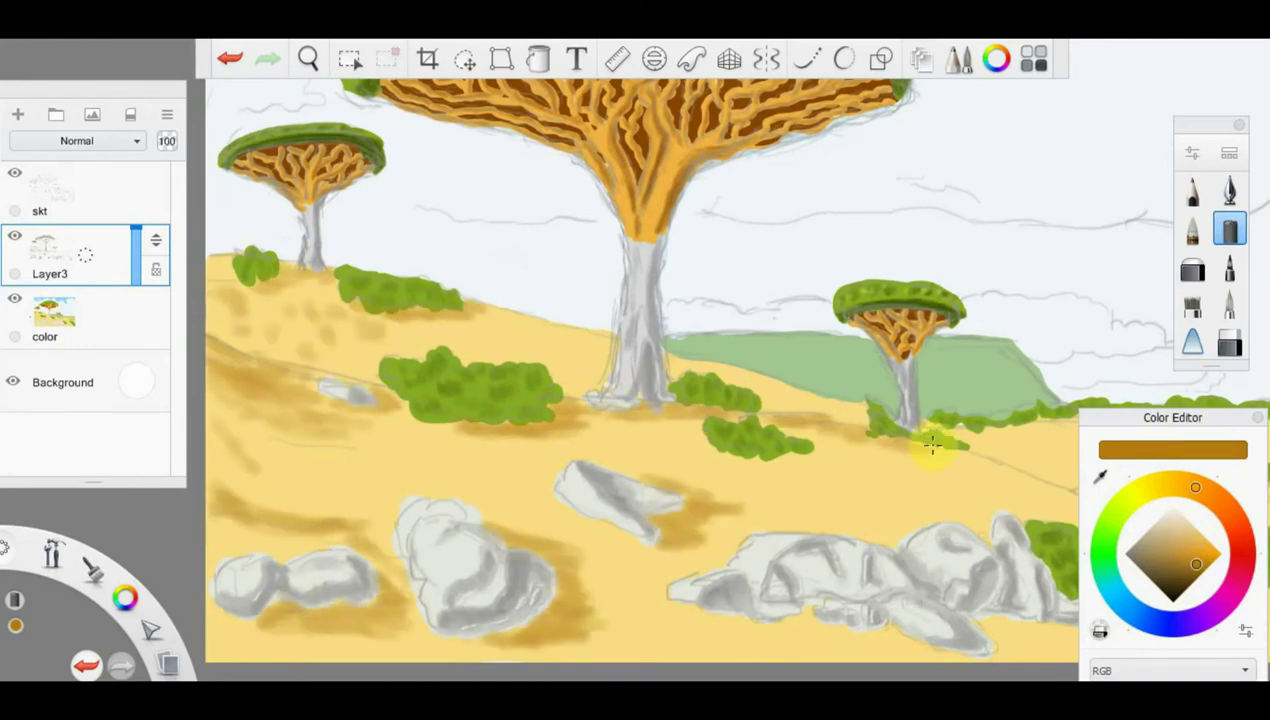
left_click_drag(900, 428, 283, 368)
Texture the remaining sand and slope contours with ochre and darker brown strokes
mouse_move(672, 553)
left_mouse_down()
mouse_move(833, 507)
mouse_move(855, 402)
mouse_move(916, 370)
left_mouse_up()
mouse_move(716, 432)
left_mouse_down()
mouse_move(839, 366)
mouse_move(838, 481)
left_mouse_up()
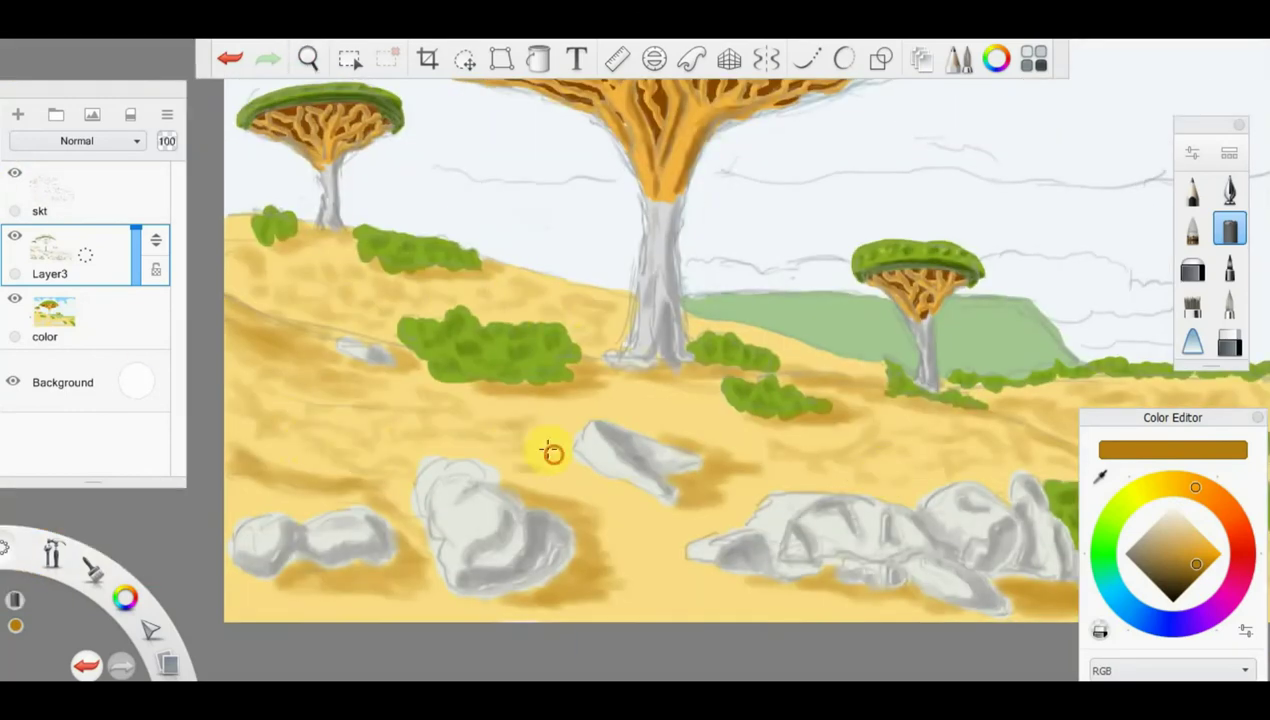
mouse_move(282, 318)
left_mouse_down()
mouse_move(295, 573)
mouse_move(575, 371)
mouse_move(1004, 420)
left_mouse_up()
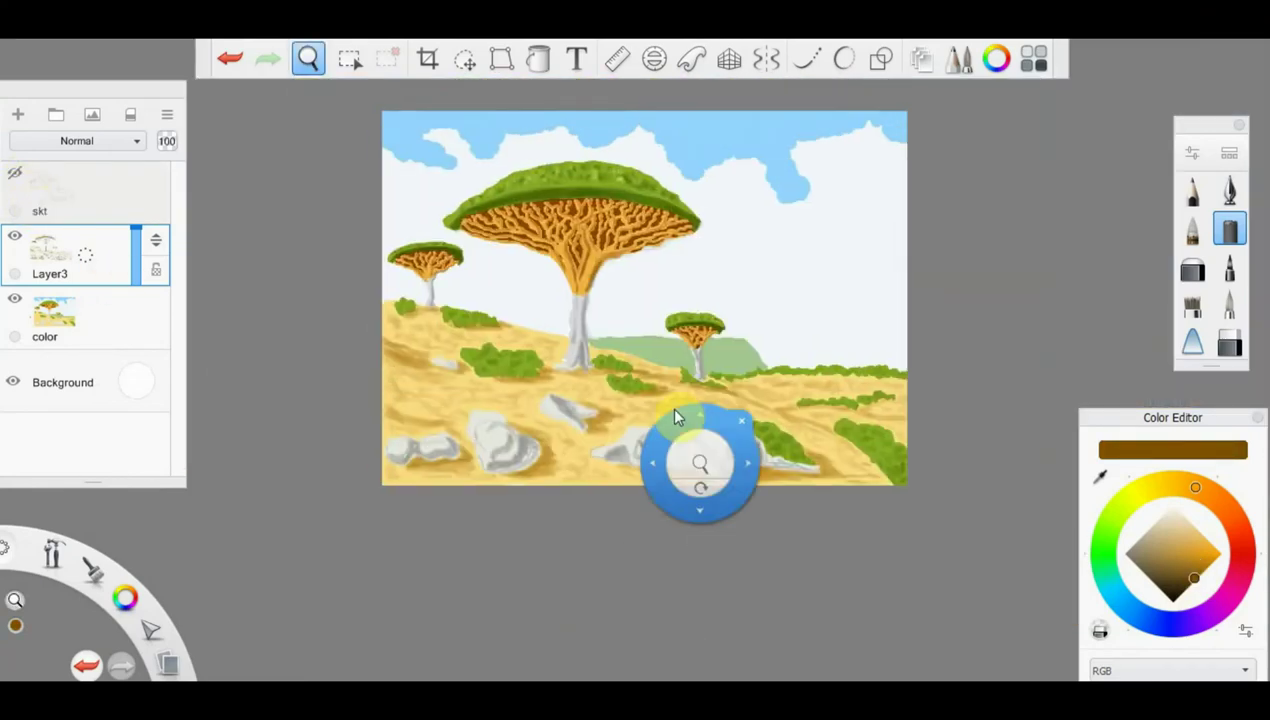
Shade the distant hill behind the small tree with soft dark green strokes and sampled tones
left_click_drag(700, 462, 1082, 364)
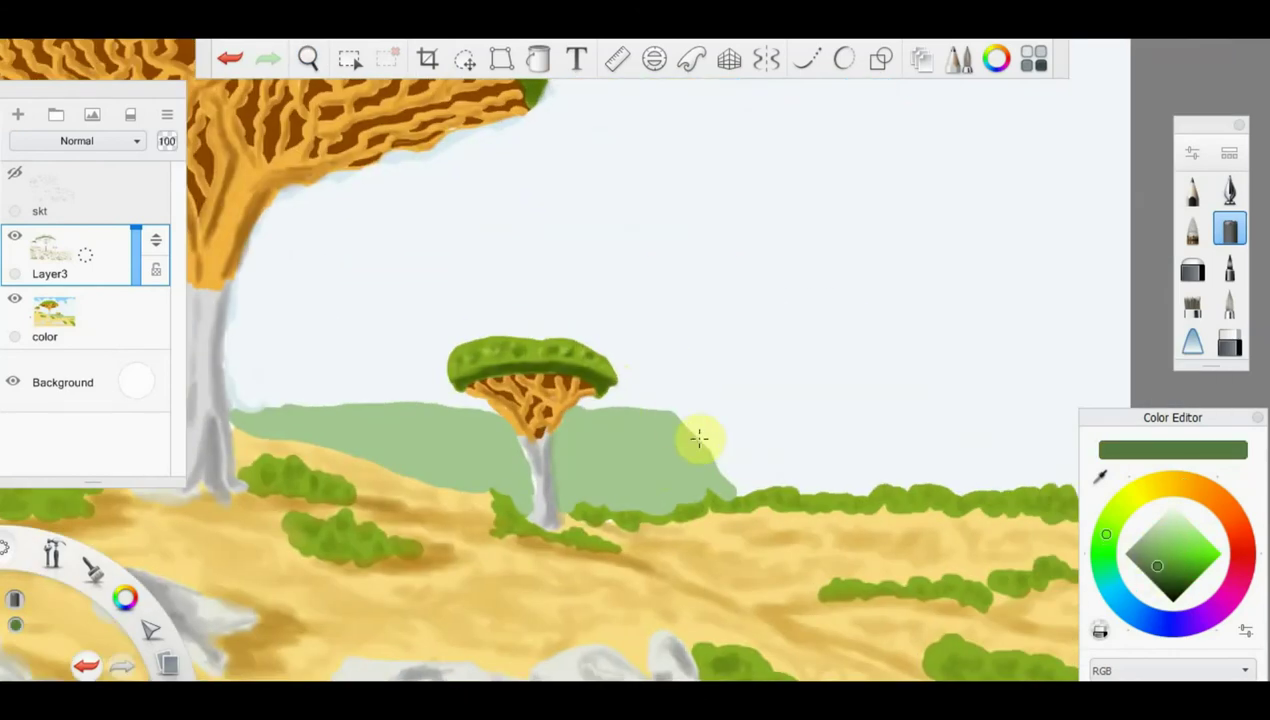
mouse_move(692, 434)
left_mouse_down()
mouse_move(665, 463)
mouse_move(465, 437)
mouse_move(681, 447)
mouse_move(650, 494)
mouse_move(309, 431)
mouse_move(597, 446)
mouse_move(511, 466)
mouse_move(695, 463)
mouse_move(699, 451)
mouse_move(695, 498)
mouse_move(653, 423)
mouse_move(441, 476)
left_mouse_up()
key("space")
left_click_drag(700, 247, 700, 547)
left_click(700, 547, "alt")
left_click(734, 454, "alt")
key("space")
left_click_drag(707, 430, 707, 390)
Shade the undersides and folds of the clouds with soft blue-grey strokes on Layer3, sampling tones from the clouds
left_click(1149, 530)
mouse_move(1020, 410)
left_mouse_down()
mouse_move(901, 482)
mouse_move(746, 436)
mouse_move(802, 434)
mouse_move(258, 303)
mouse_move(352, 357)
mouse_move(371, 392)
mouse_move(870, 473)
mouse_move(371, 357)
mouse_move(430, 350)
left_mouse_up()
left_click(1000, 330, "alt")
left_click_drag(1000, 330, 750, 235)
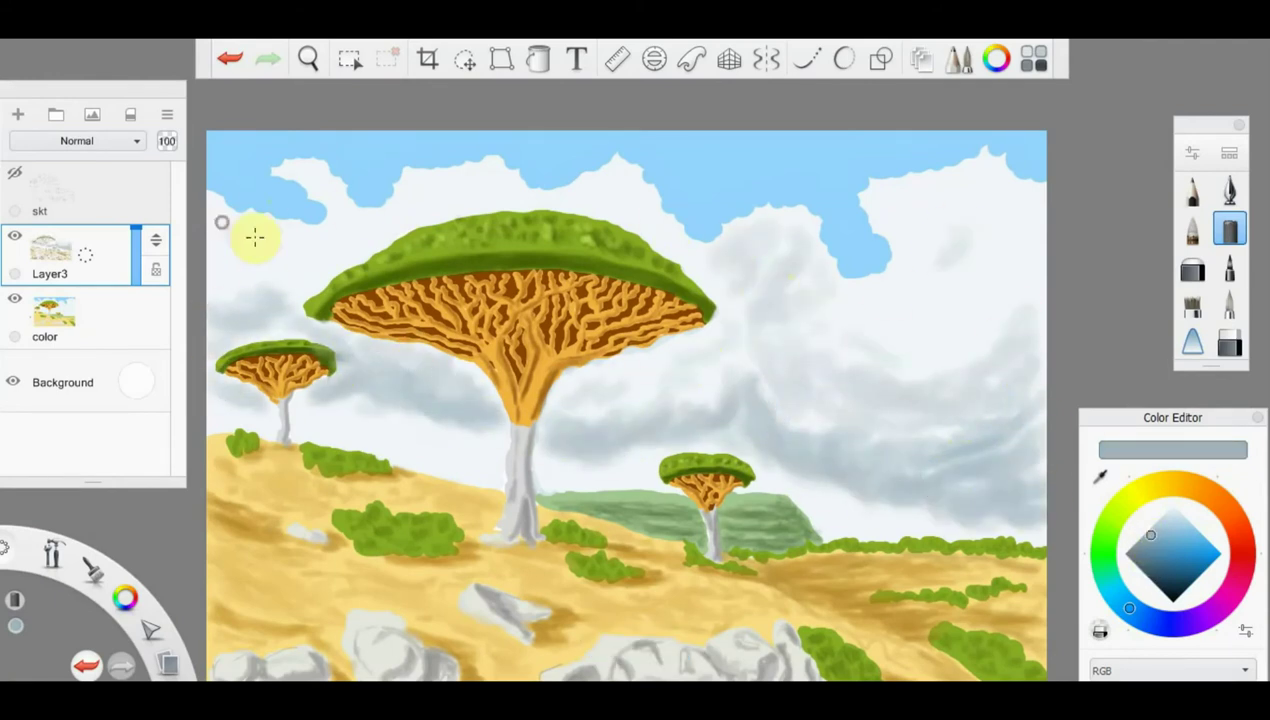
left_click(964, 249, "alt")
Paint a deeper blue band along the top of the sky on Layer3 and soften the cloud edges on the color layer
left_click(915, 210, "alt")
mouse_move(722, 138)
left_mouse_down()
mouse_move(1015, 136)
mouse_move(303, 126)
left_mouse_up()
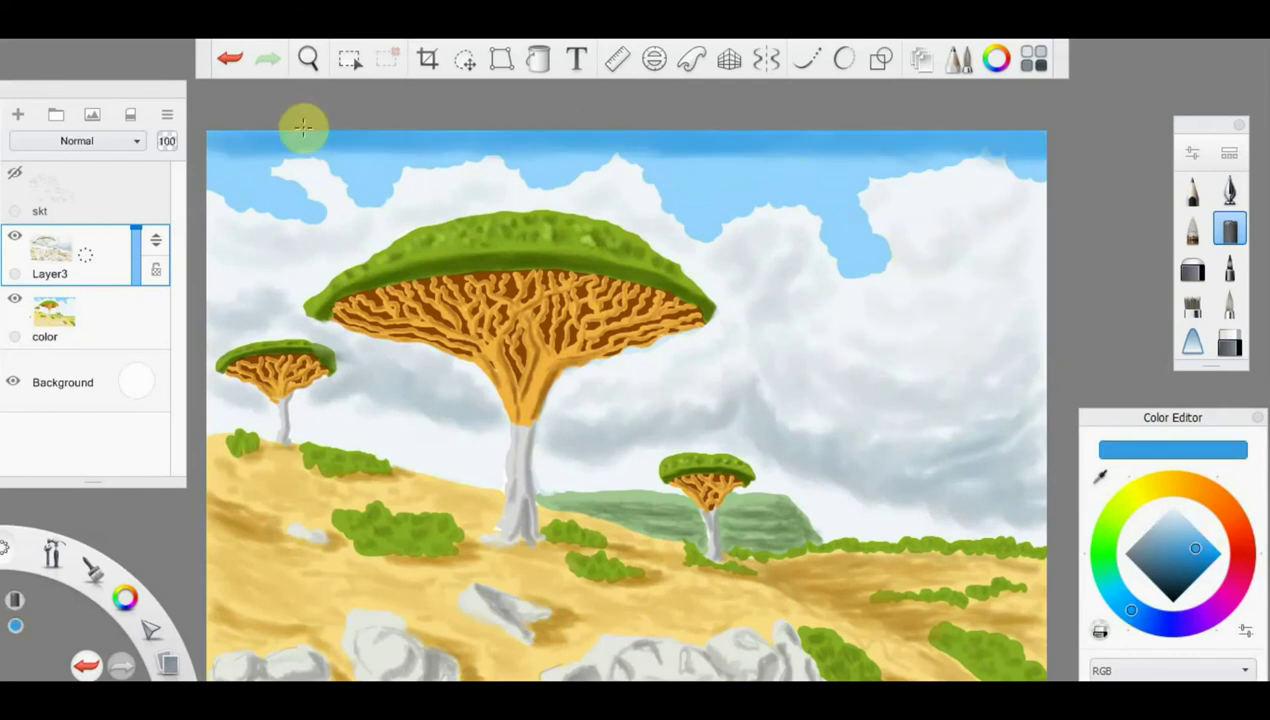
left_click(91, 312)
mouse_move(280, 190)
left_mouse_down()
mouse_move(420, 170)
mouse_move(890, 256)
left_mouse_up()
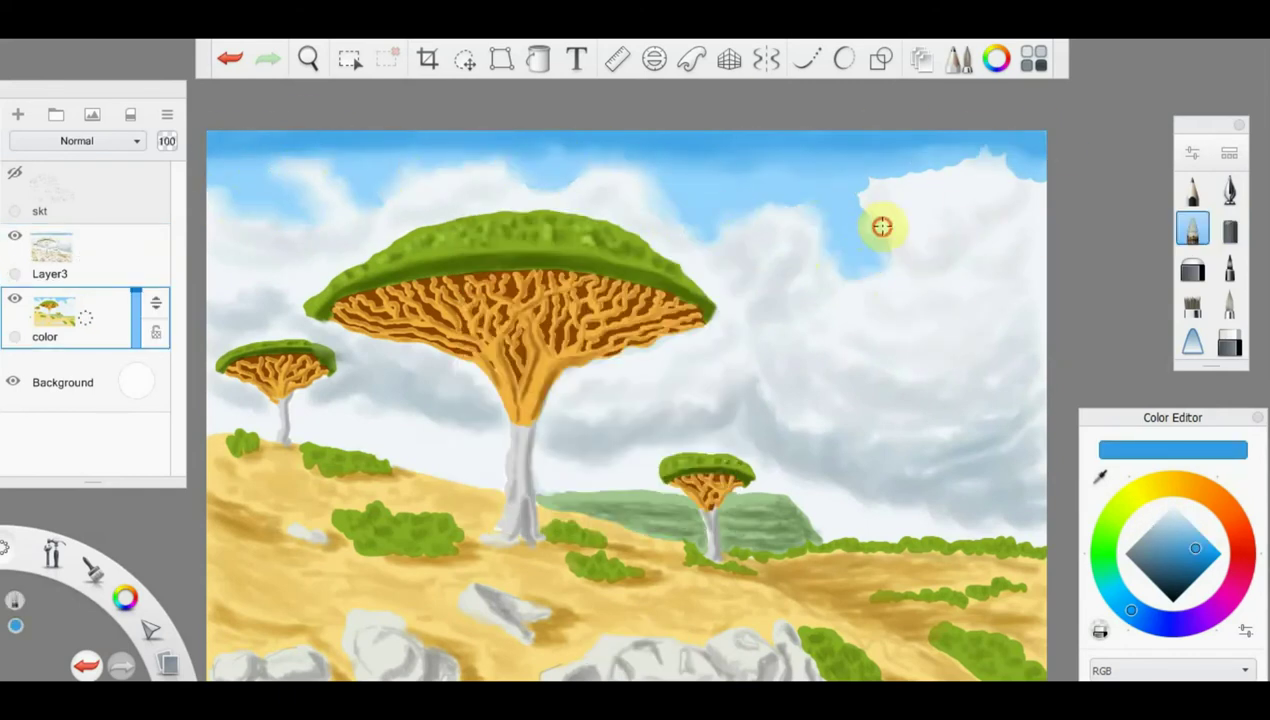
Deepen the lower cloud shadows on Layer3 with a steel blue tone and blend them smoothly
left_click(91, 250)
left_click(1229, 228)
left_click(916, 414, "alt")
mouse_move(916, 414)
left_mouse_down()
mouse_move(921, 482)
mouse_move(265, 328)
left_mouse_up()
left_click(1192, 228)
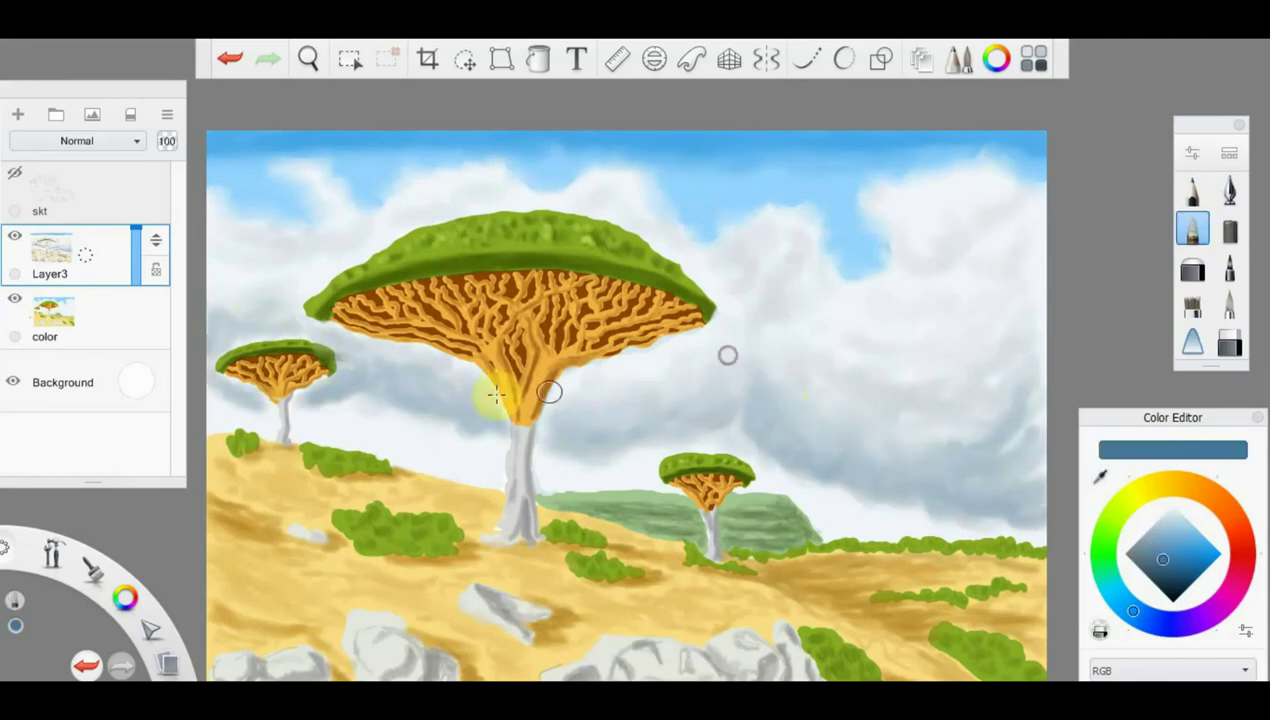
Blend the orange branches into the grey trunk of the large tree using sampled brown and grey tones on Layer3
left_click(50, 315)
scroll(626, 360, "up", 2)
left_click(607, 300, "alt")
left_click(85, 261)
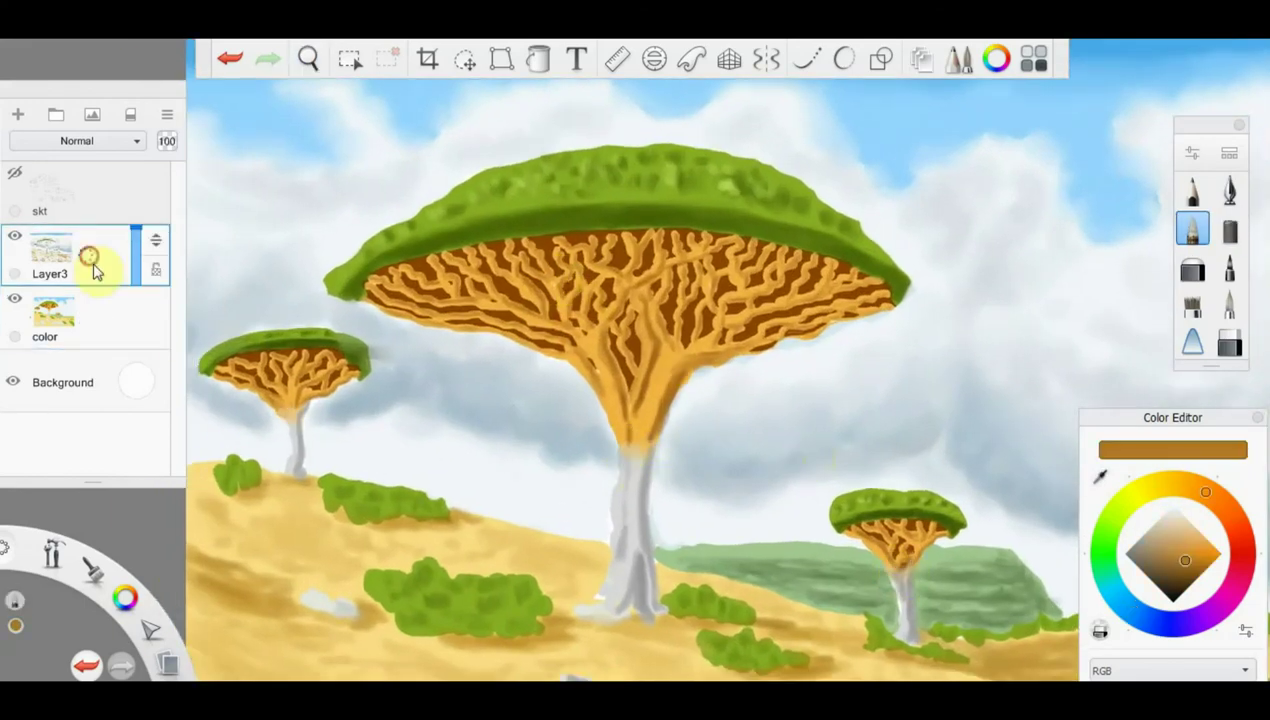
scroll(626, 360, "up", 2)
left_click(1229, 228)
left_click(627, 495, "alt")
Deepen and smooth the grey shading on the foreground rocks on Layer3 with sampled grey tones
mouse_move(964, 618)
left_mouse_down()
mouse_move(824, 479)
mouse_move(581, 278)
left_mouse_up()
left_click(661, 439, "alt")
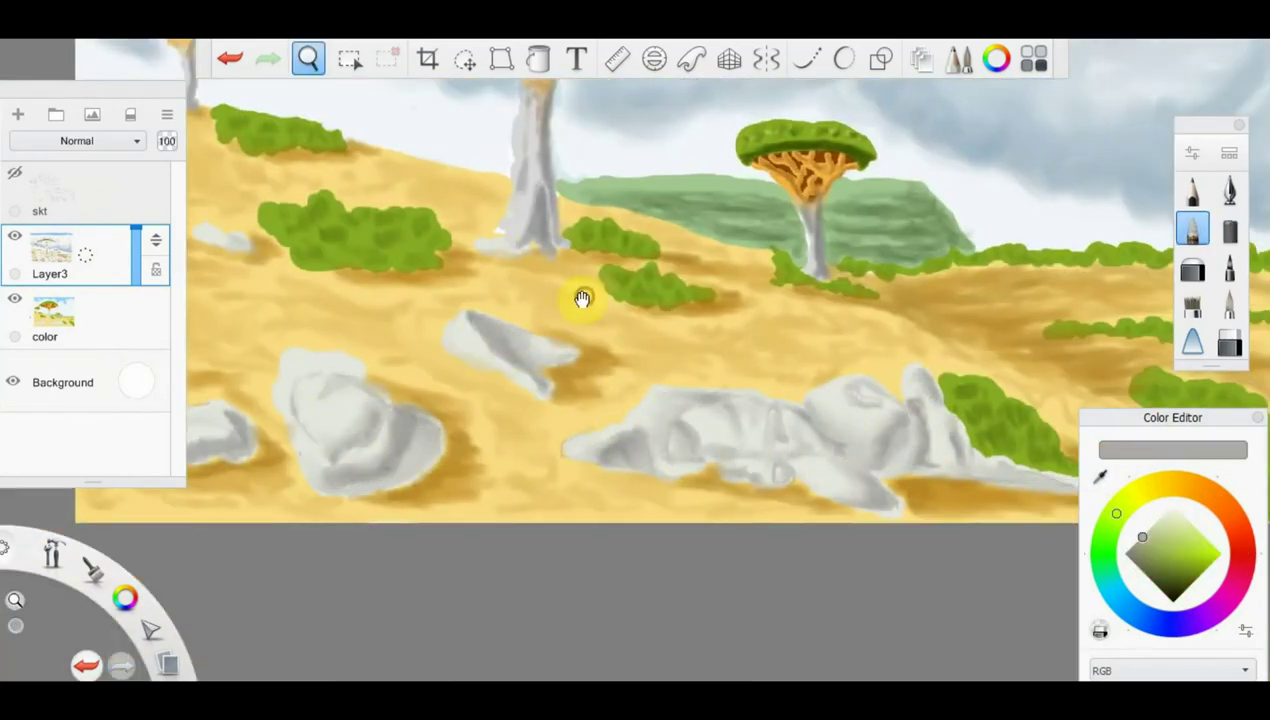
left_click_drag(601, 300, 811, 300)
left_click(530, 372, "alt")
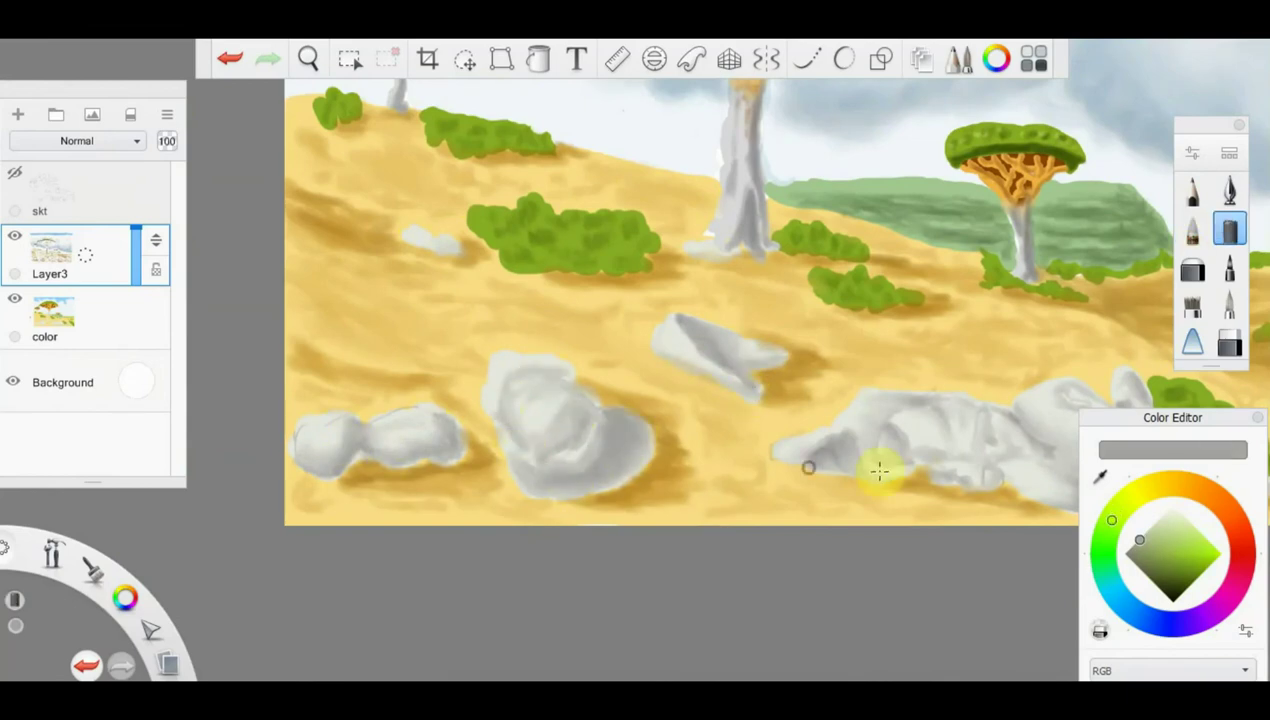
left_click_drag(879, 468, 618, 405)
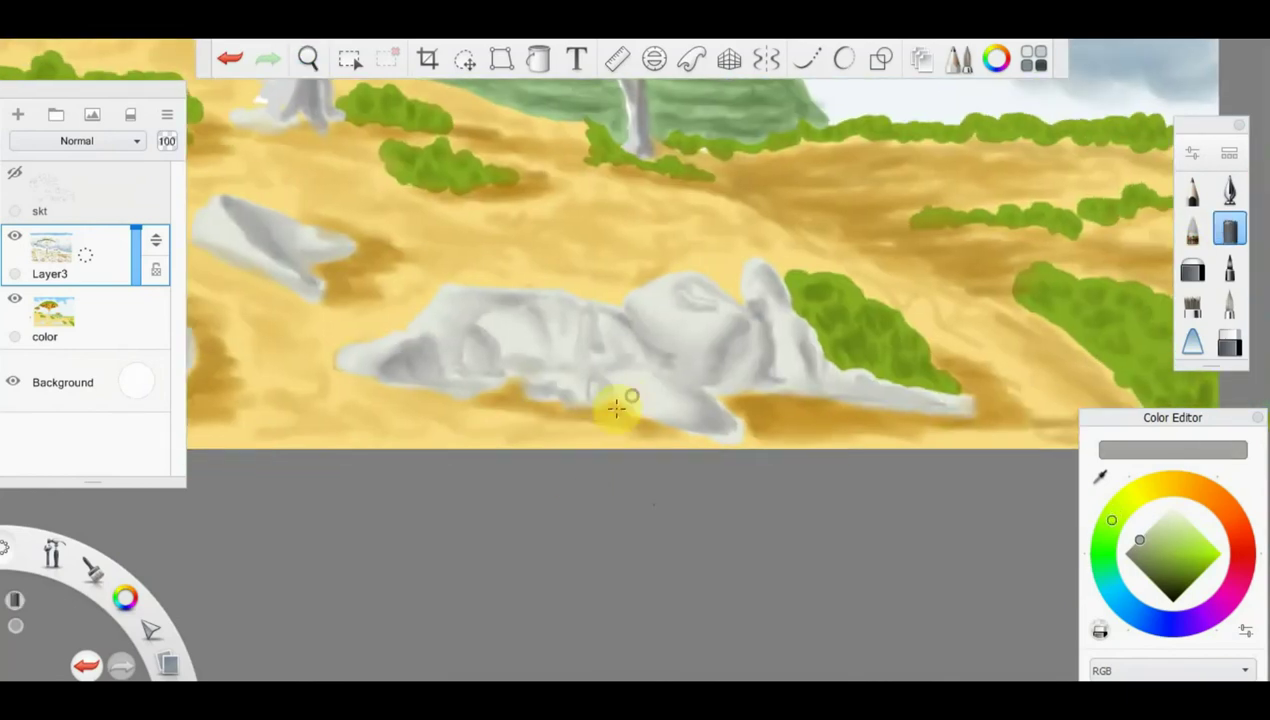
left_click(584, 232, "alt")
mouse_move(870, 362)
left_mouse_down()
mouse_move(900, 343)
mouse_move(672, 553)
left_mouse_up()
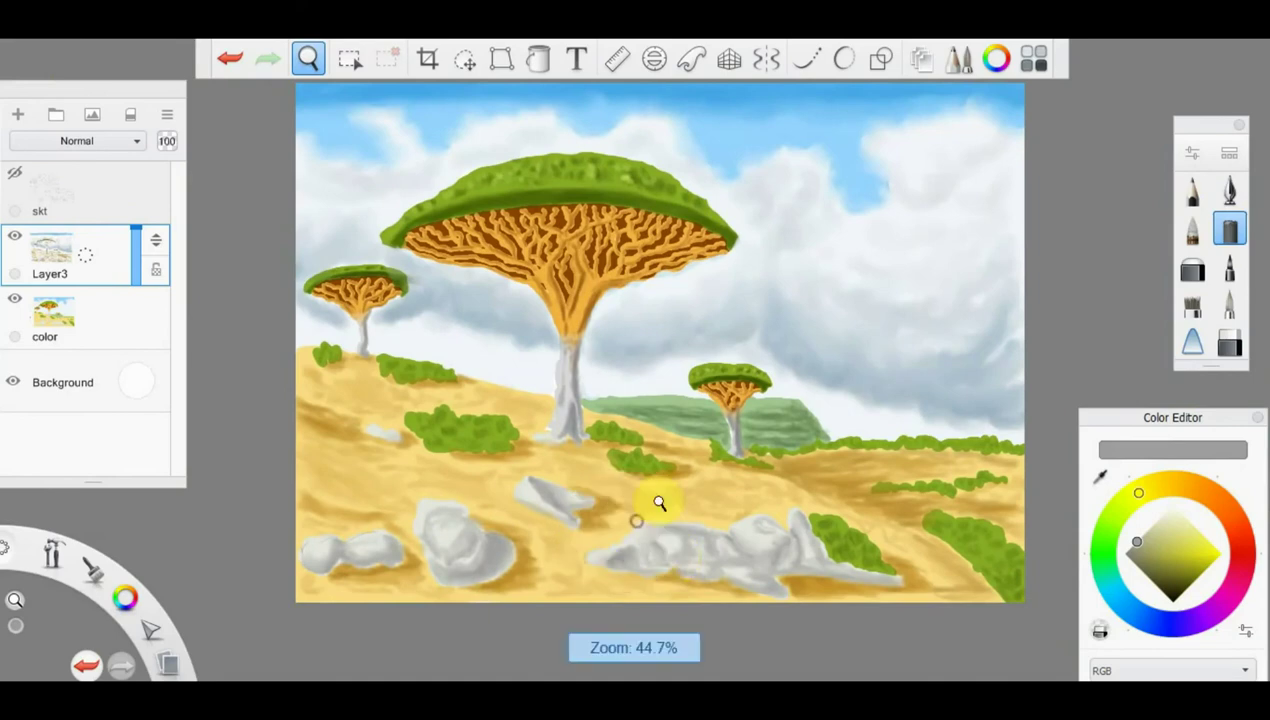
Darken the branches beneath the tree canopies with sampled dark brown and blend the shadows on Layer3
scroll(671, 475, "up", 3)
left_click(567, 215, "alt")
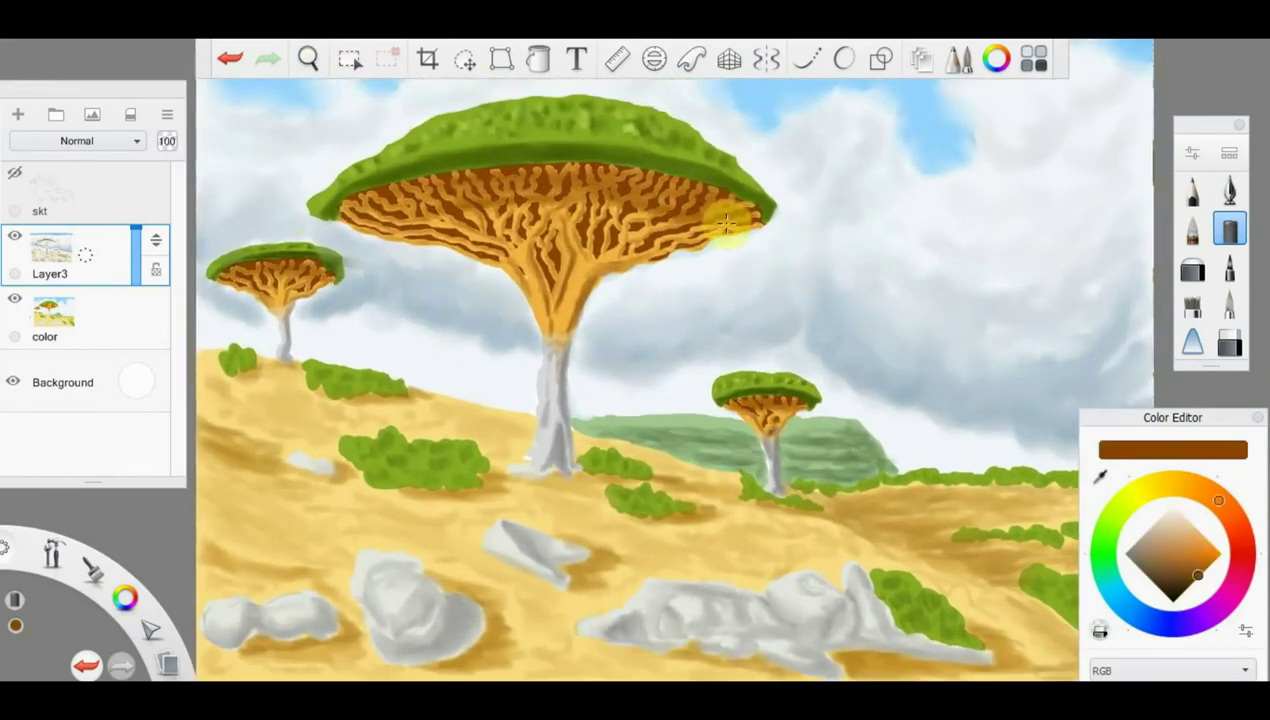
key("b")
left_click_drag(548, 410, 658, 360)
Soften the hard edges around the trunks, bushes, rocks and ground on the color layer
left_click(409, 290, "alt")
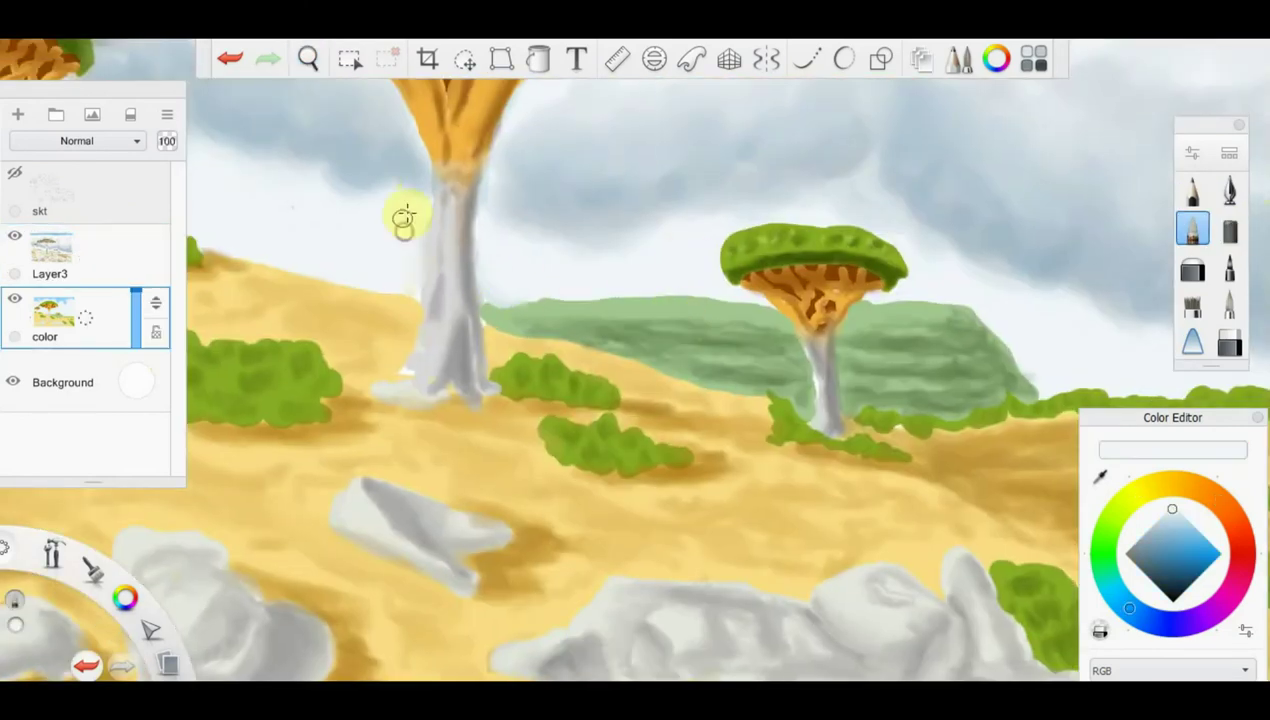
left_click_drag(398, 368, 505, 255)
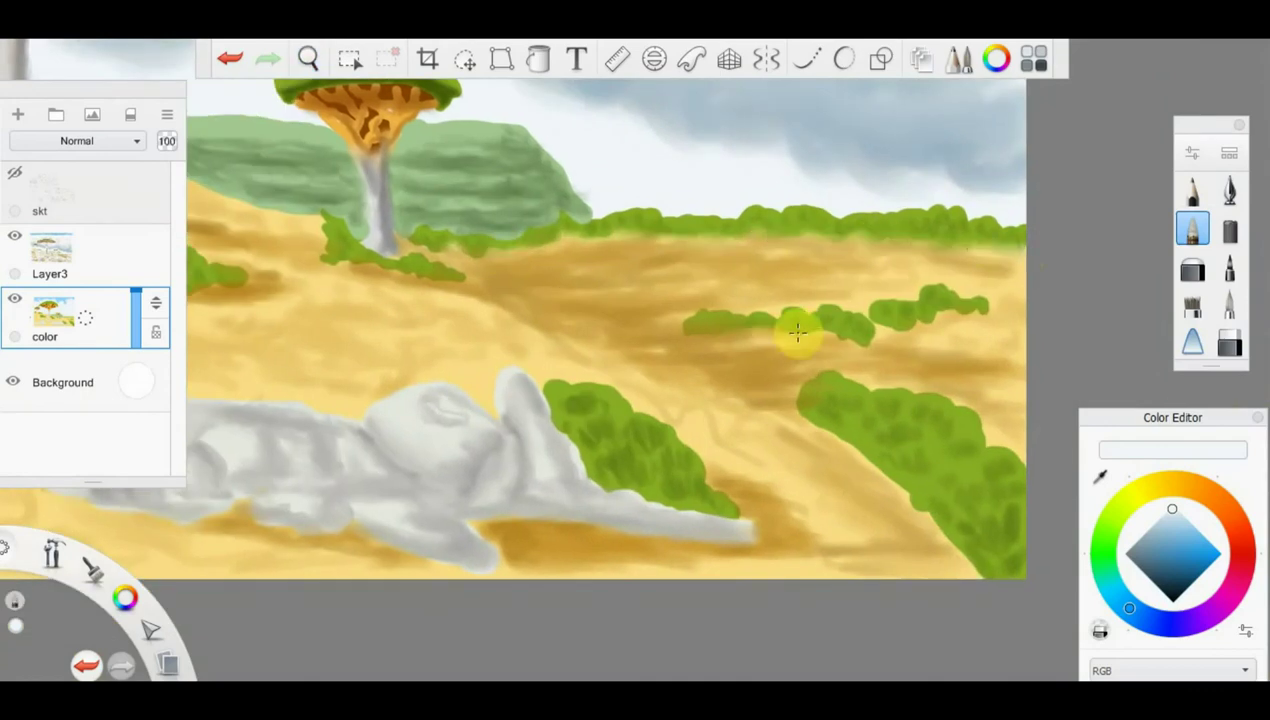
left_click_drag(615, 377, 729, 320)
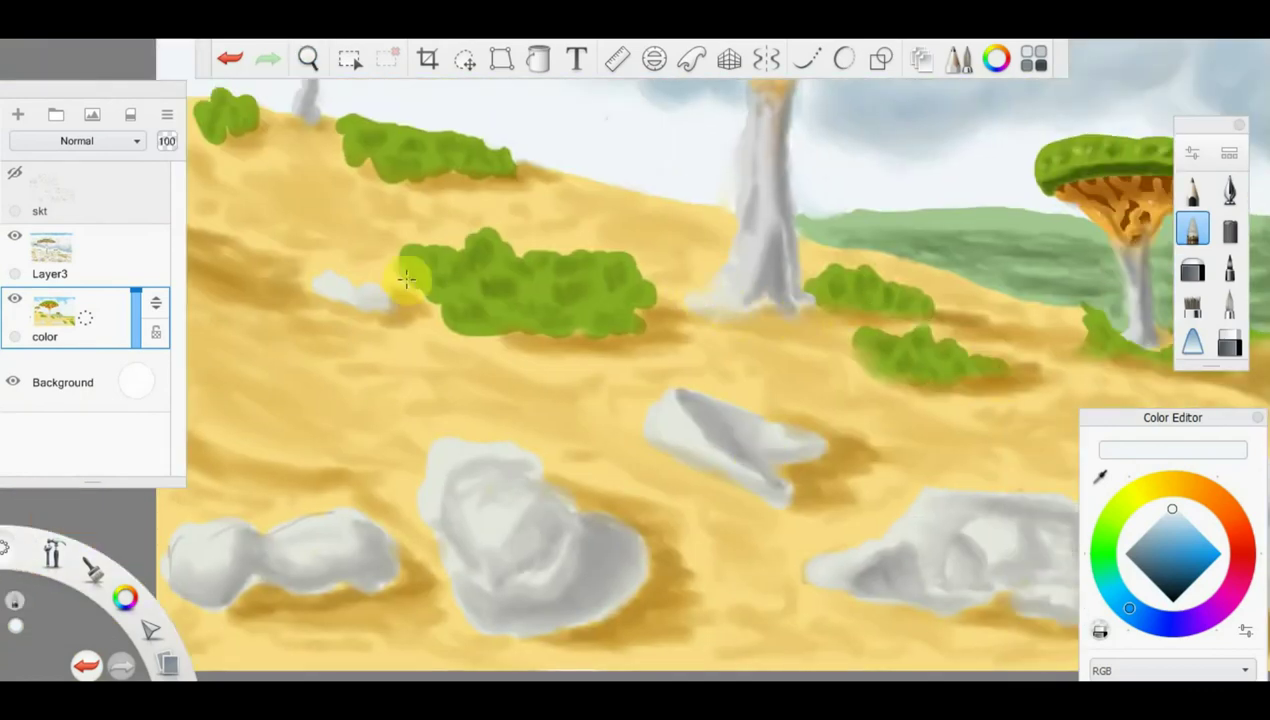
left_click_drag(360, 162, 445, 312)
left_click(476, 368, "alt")
left_click_drag(476, 368, 454, 510)
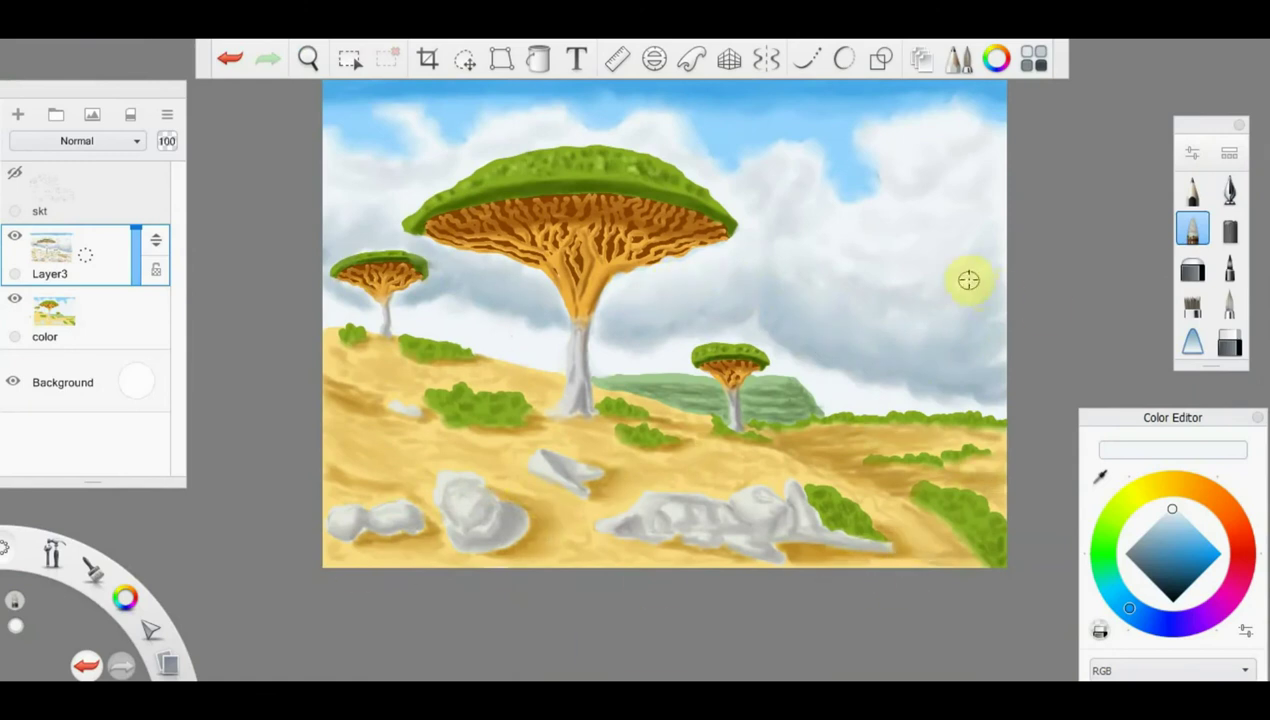
Review the whole painting with the interface hidden, and restore the interface
key("space")
key("Tab")
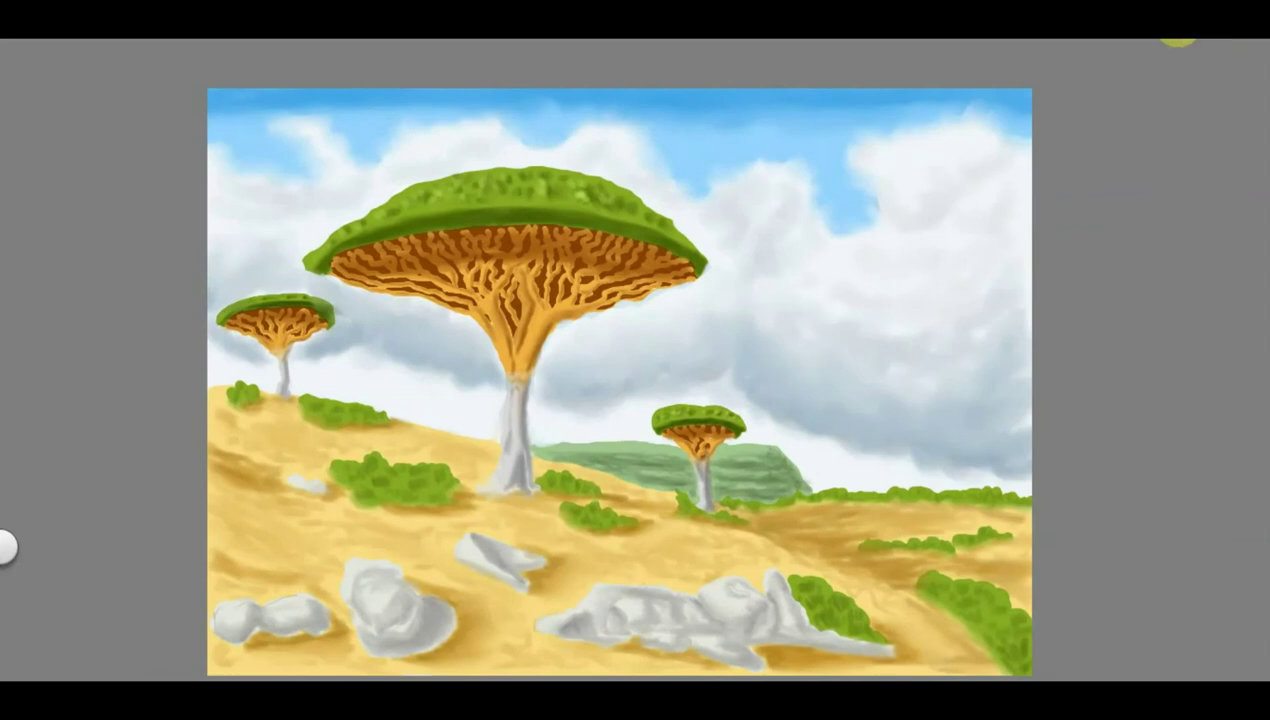
key("Tab")
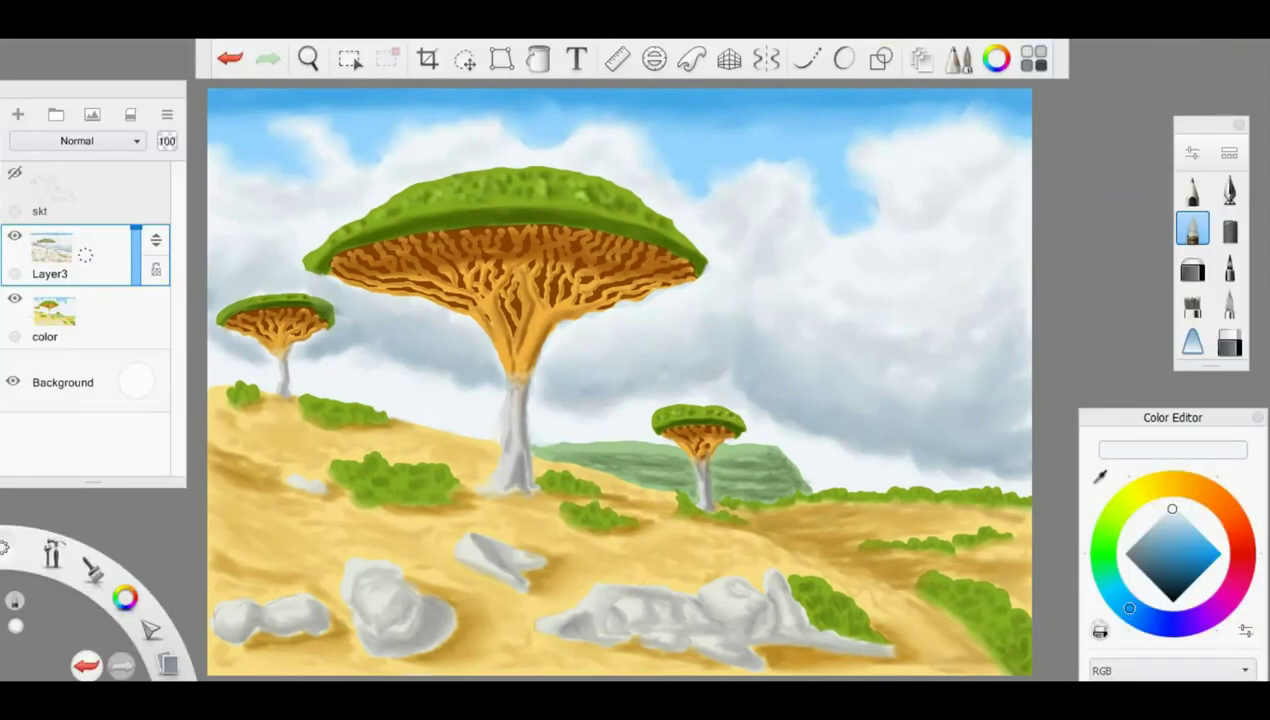